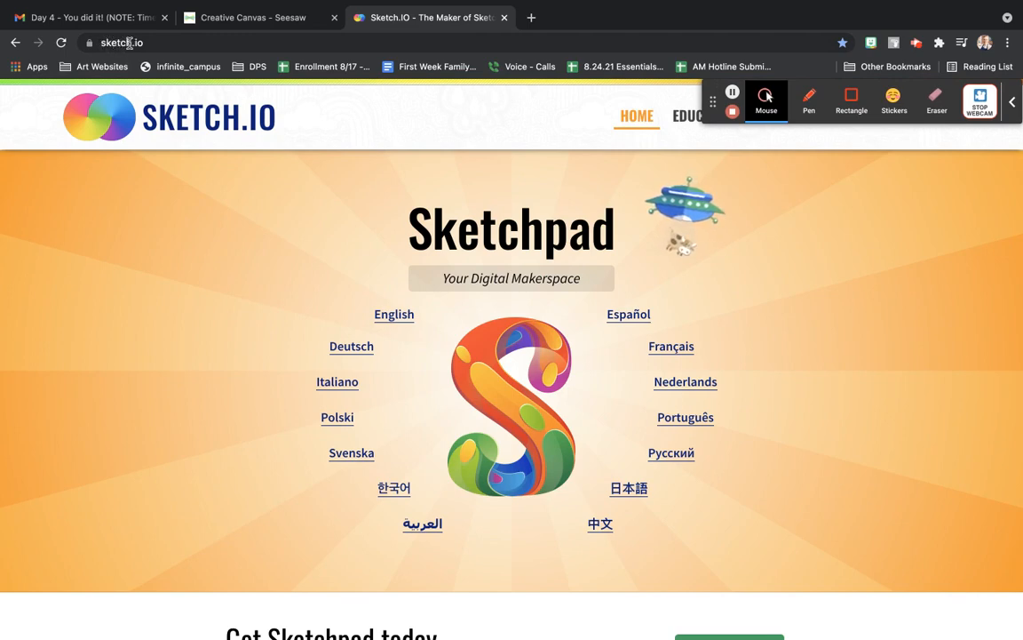
Open the English version of Sketchpad and create a new document with the Loose Leaf background.
{"action": "left_click", "coordinate": [156, 43]}
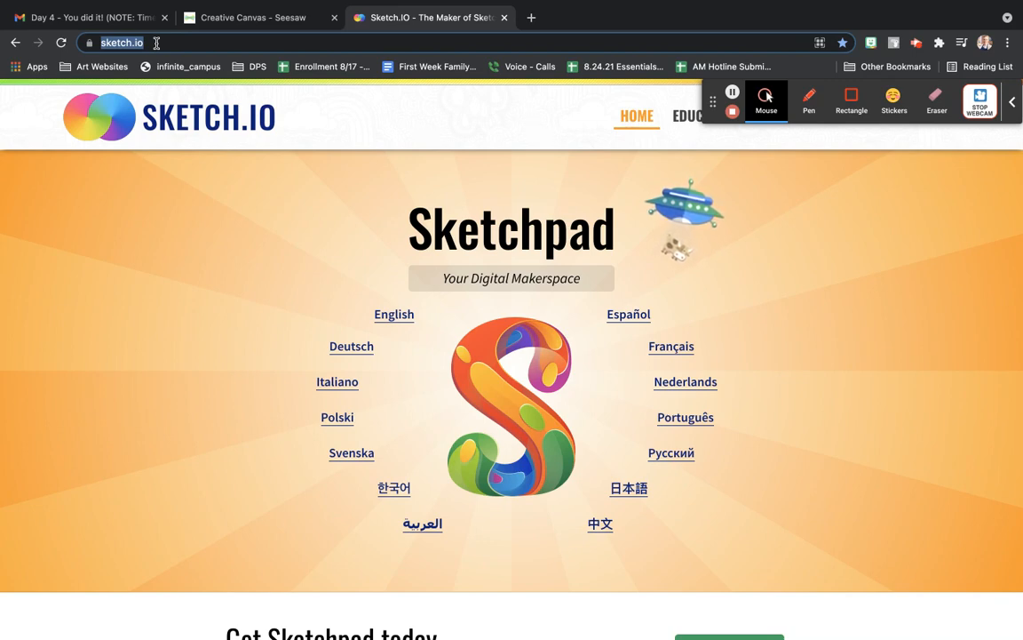
{"action": "left_click", "coordinate": [397, 321]}
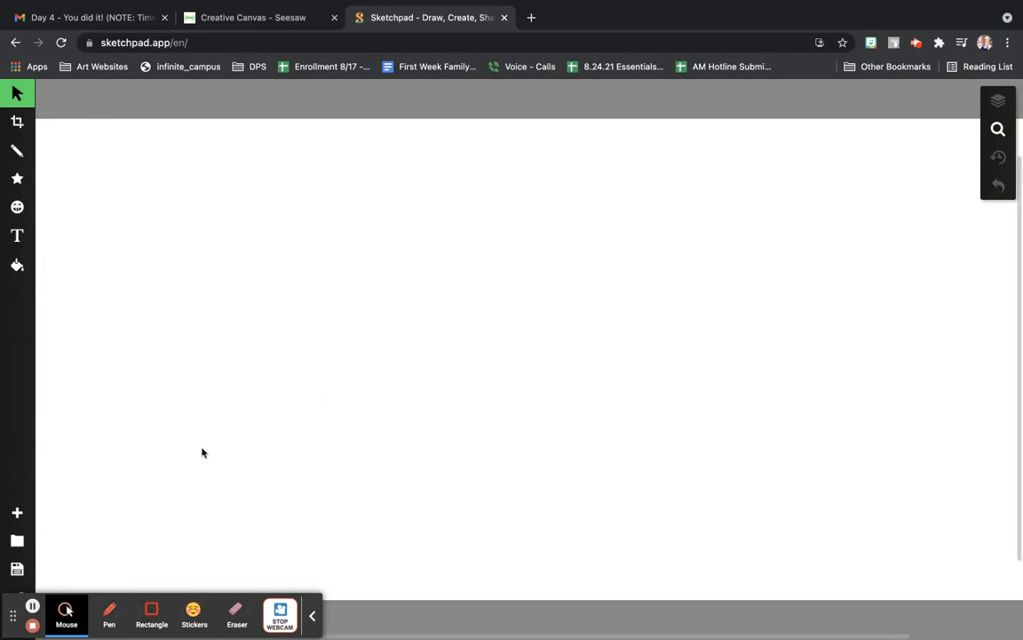
{"action": "left_click", "coordinate": [17, 513]}
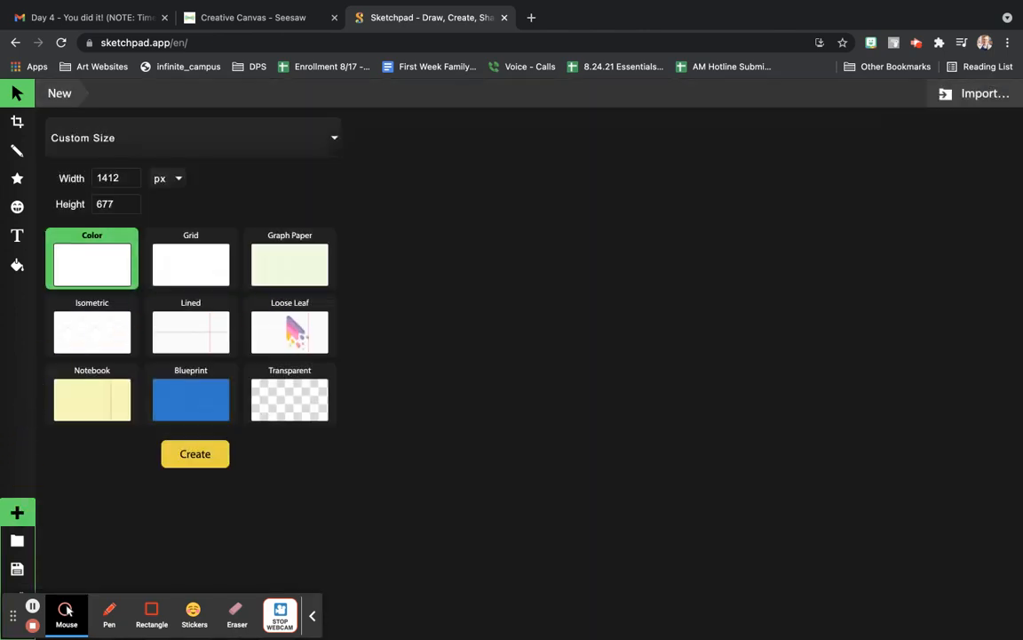
{"action": "left_click", "coordinate": [293, 342]}
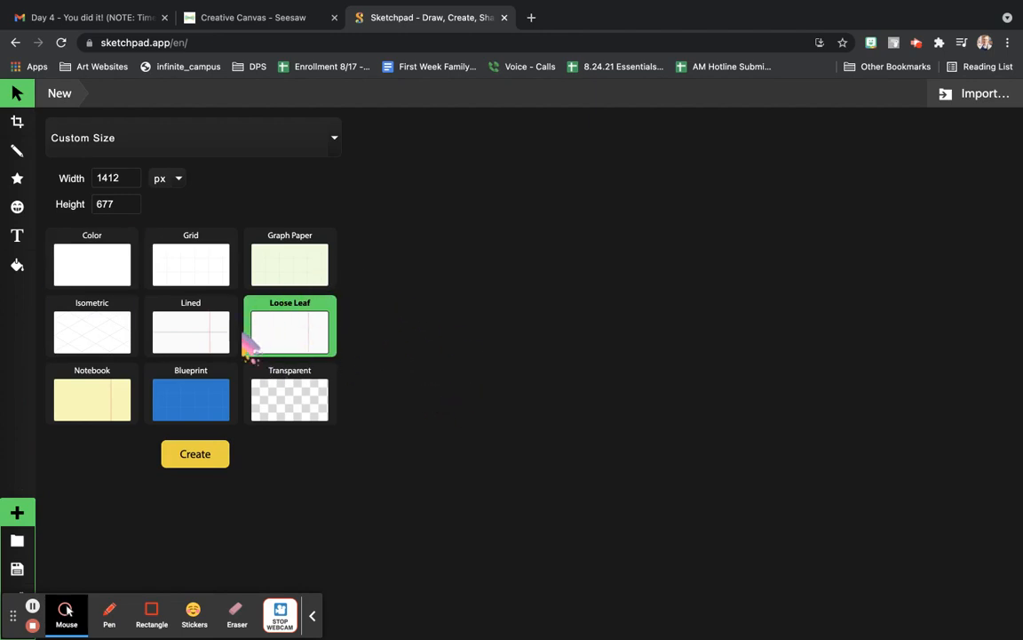
{"action": "left_click", "coordinate": [191, 455]}
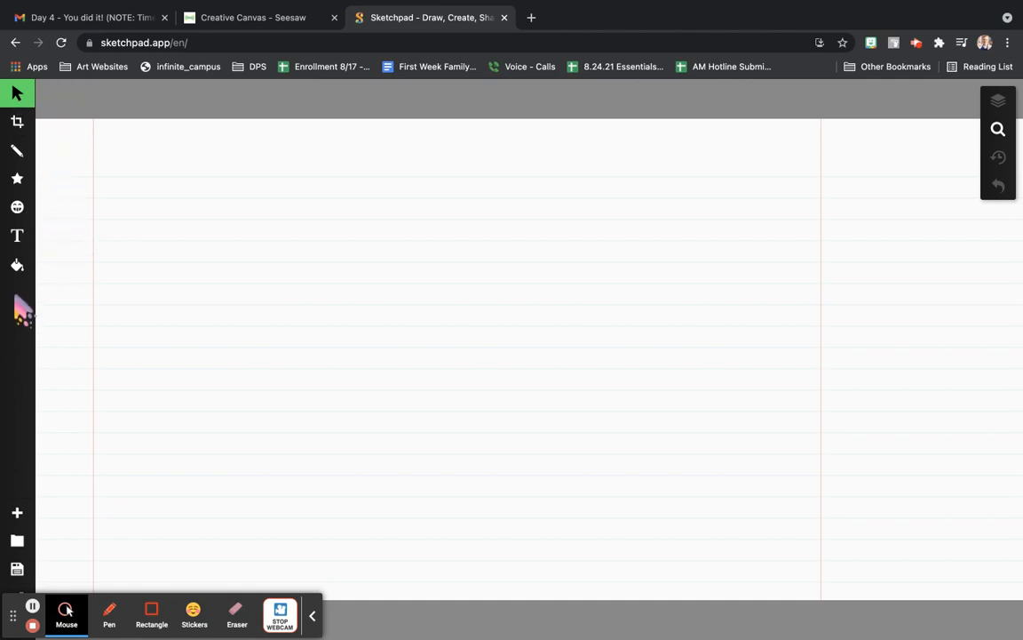
Handwrite "My name is" near the top of the page using the Pencil brush with a dark gray #5f5f5f outline.
{"action": "left_click", "coordinate": [16, 156]}
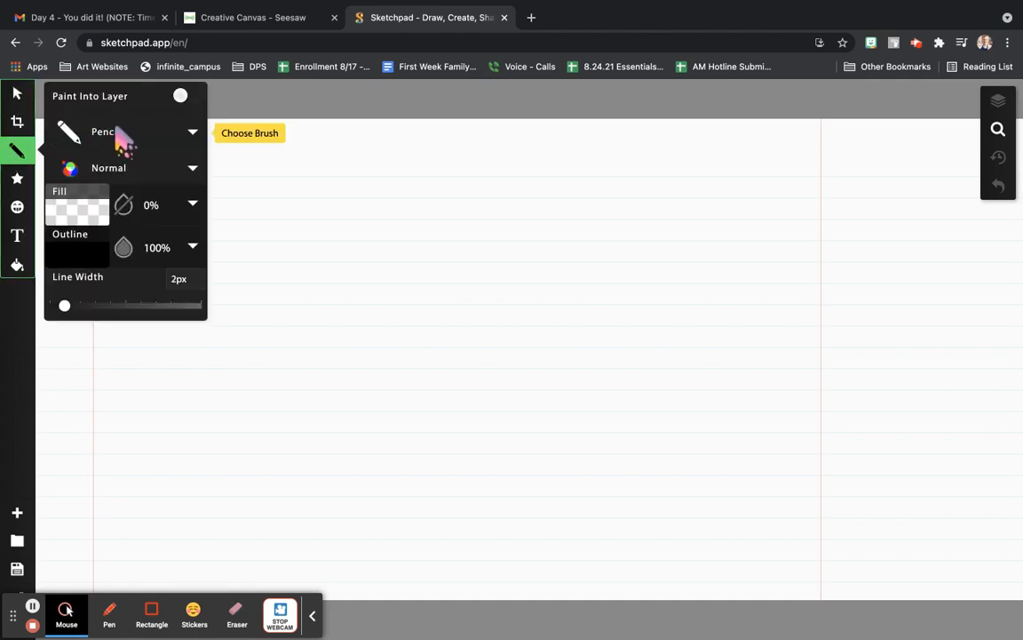
{"action": "left_click", "coordinate": [147, 143]}
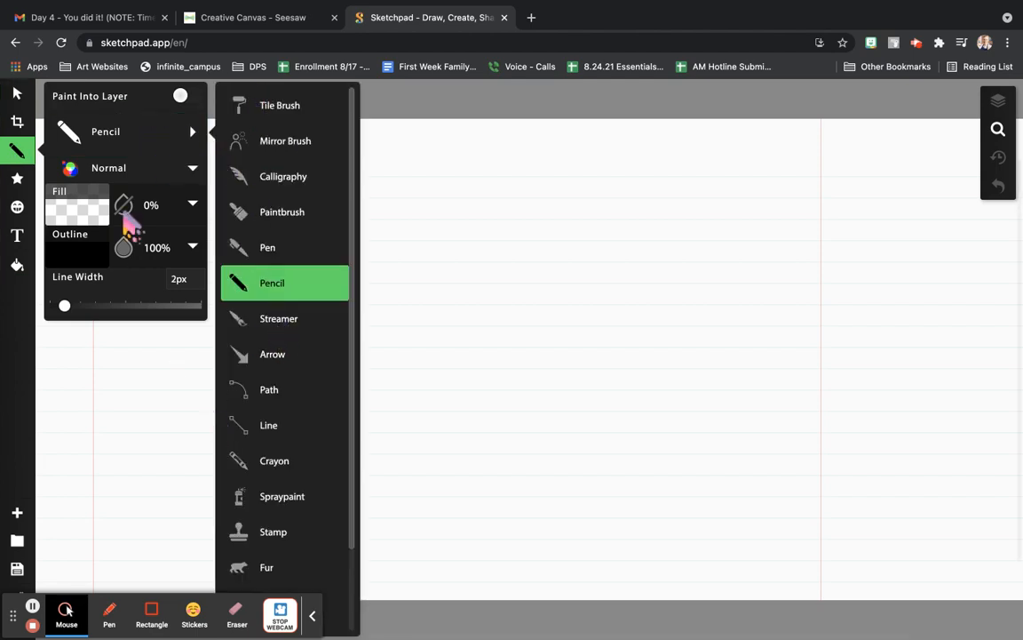
{"action": "left_click", "coordinate": [83, 259]}
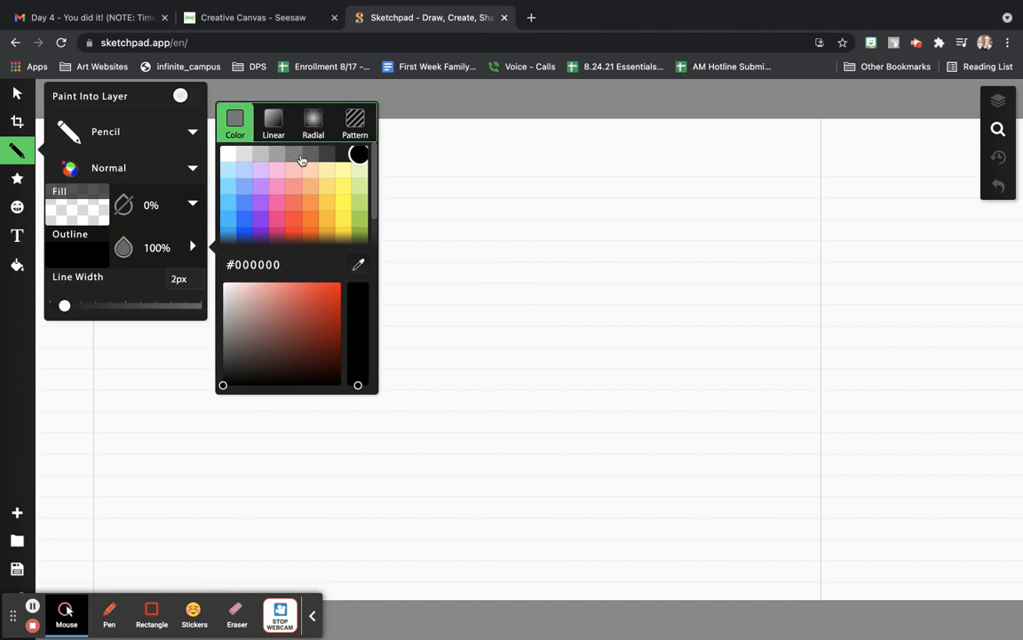
{"action": "left_click", "coordinate": [313, 156]}
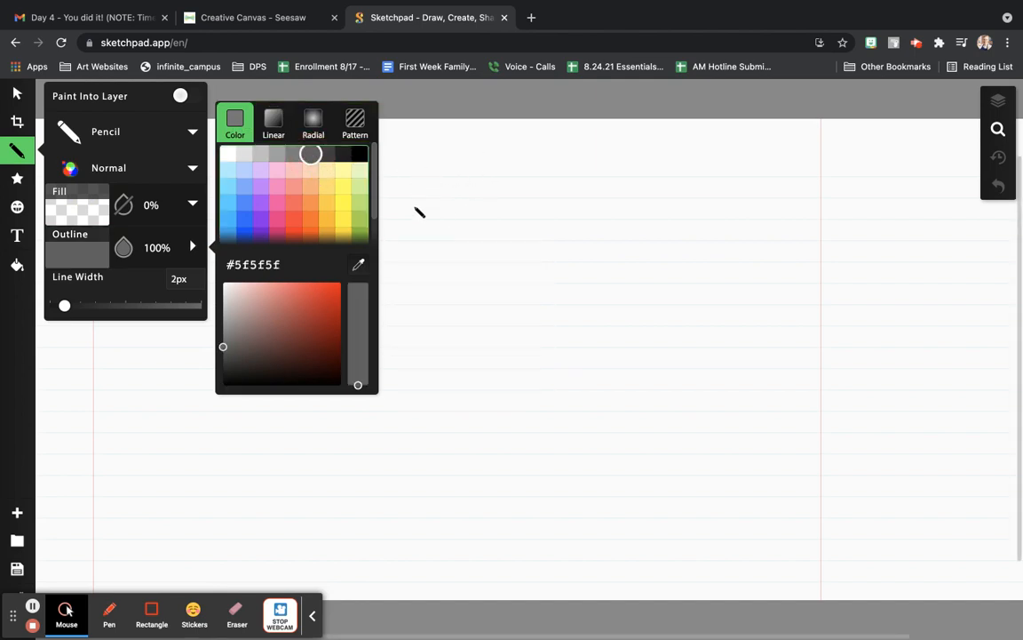
{"action": "left_click", "coordinate": [407, 196]}
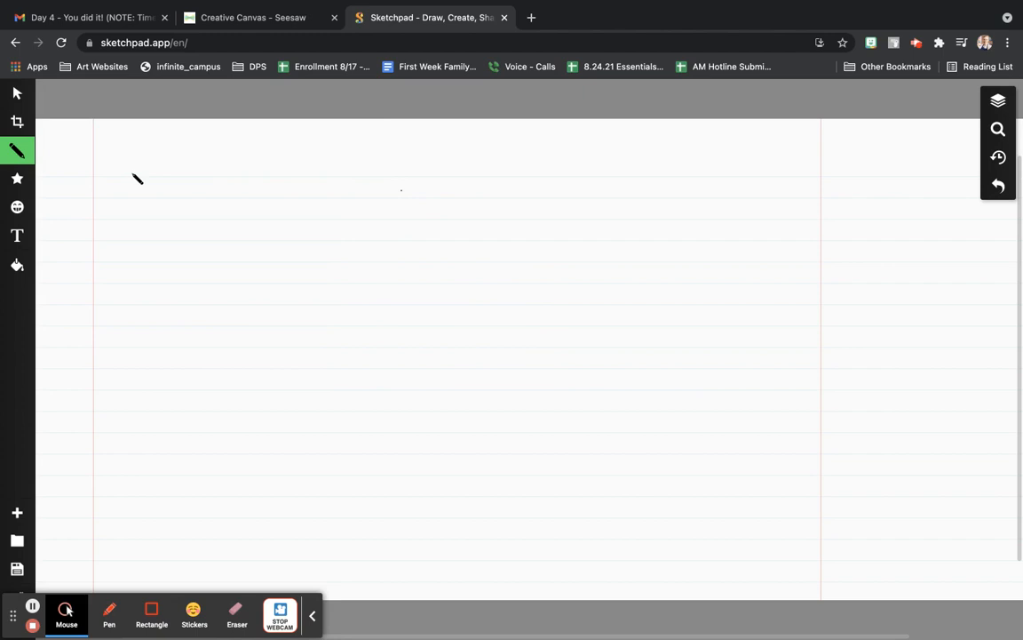
{"action": "mouse_move", "coordinate": [133, 175]}
{"action": "left_mouse_down"}
{"action": "mouse_move", "coordinate": [147, 153]}
{"action": "mouse_move", "coordinate": [155, 181]}
{"action": "mouse_move", "coordinate": [177, 171]}
{"action": "mouse_move", "coordinate": [167, 196]}
{"action": "mouse_move", "coordinate": [214, 175]}
{"action": "mouse_move", "coordinate": [213, 159]}
{"action": "mouse_move", "coordinate": [228, 173]}
{"action": "mouse_move", "coordinate": [249, 164]}
{"action": "mouse_move", "coordinate": [239, 160]}
{"action": "mouse_move", "coordinate": [260, 176]}
{"action": "mouse_move", "coordinate": [259, 165]}
{"action": "mouse_move", "coordinate": [274, 174]}
{"action": "mouse_move", "coordinate": [279, 165]}
{"action": "mouse_move", "coordinate": [306, 175]}
{"action": "left_mouse_up"}
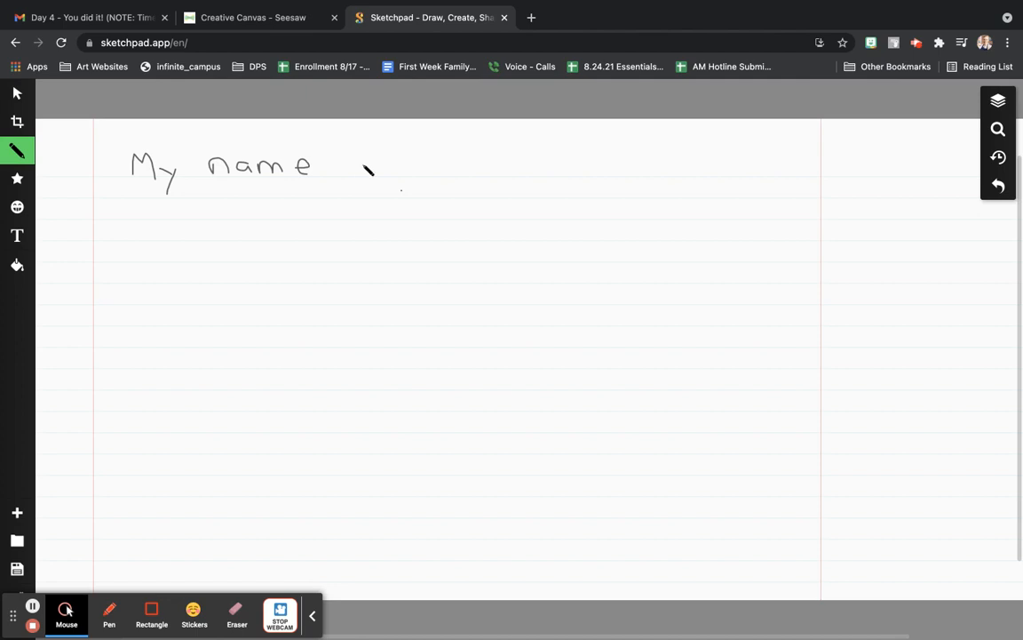
{"action": "left_click_drag", "start_coordinate": [363, 165], "coordinate": [364, 173]}
{"action": "left_click_drag", "start_coordinate": [381, 158], "coordinate": [366, 175]}
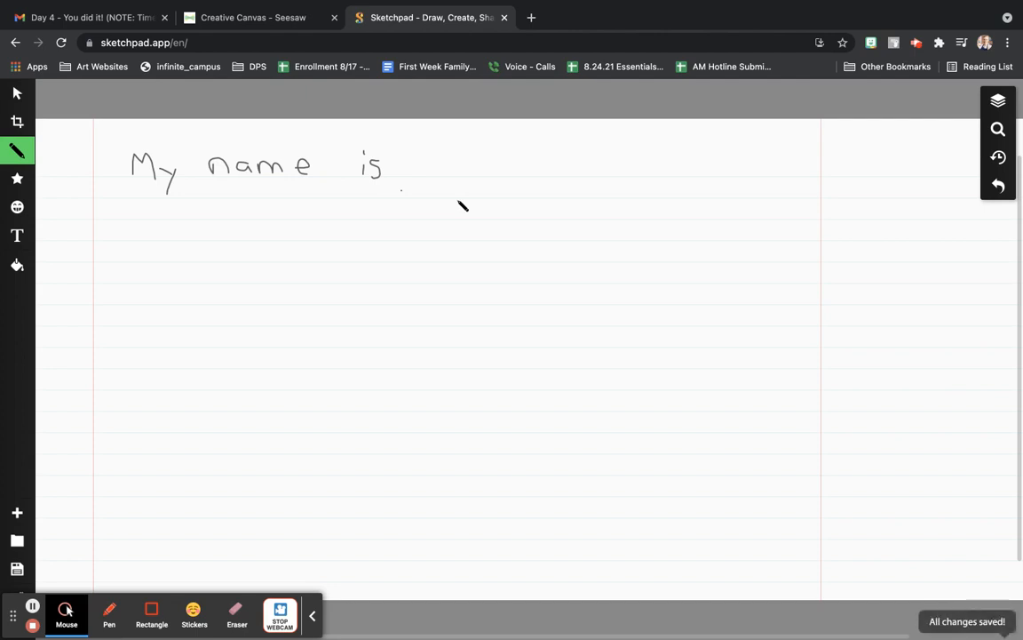
{"action": "left_click", "coordinate": [377, 219]}
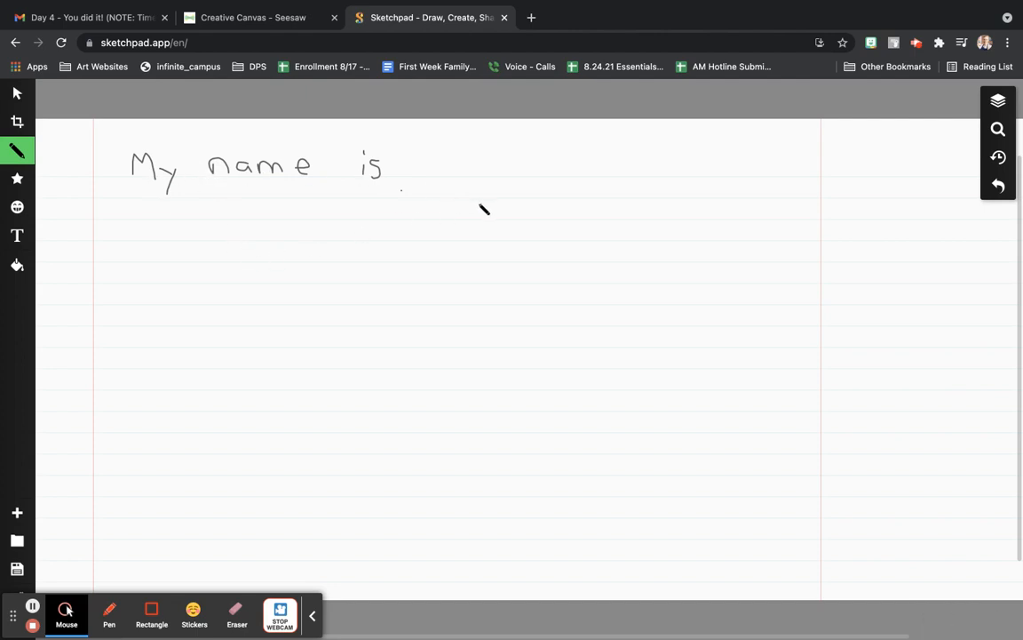
Switch to the Crayon brush and set its outline color to light green #b6e565.
{"action": "left_click", "coordinate": [16, 152]}
{"action": "left_click", "coordinate": [162, 144]}
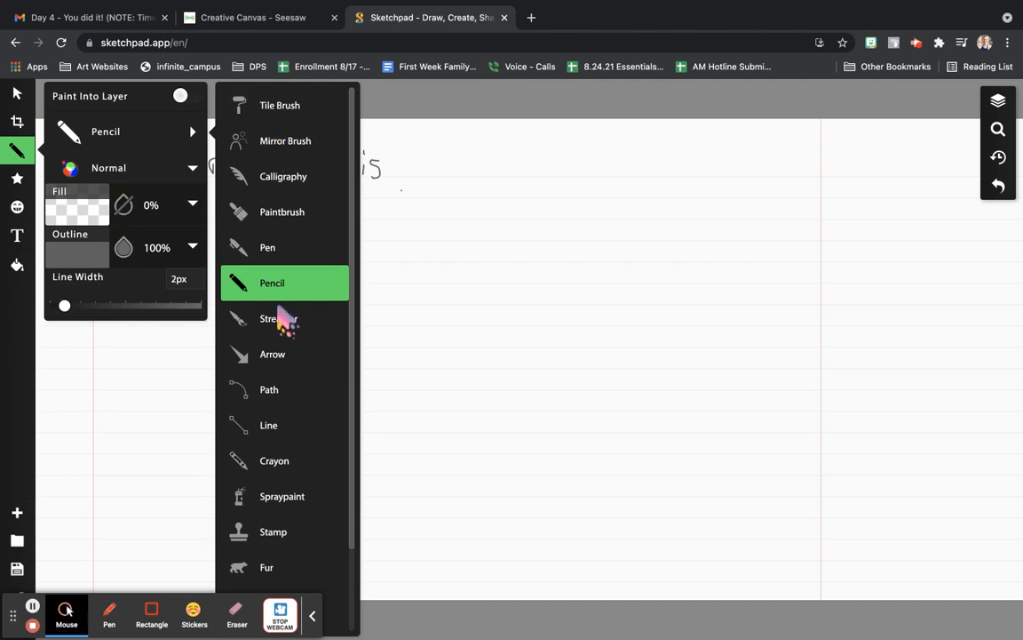
{"action": "scroll", "coordinate": [295, 428], "scroll_direction": "down", "scroll_amount": 2}
{"action": "scroll", "coordinate": [285, 428], "scroll_direction": "up", "scroll_amount": 3}
{"action": "scroll", "coordinate": [283, 307], "scroll_direction": "down", "scroll_amount": 2}
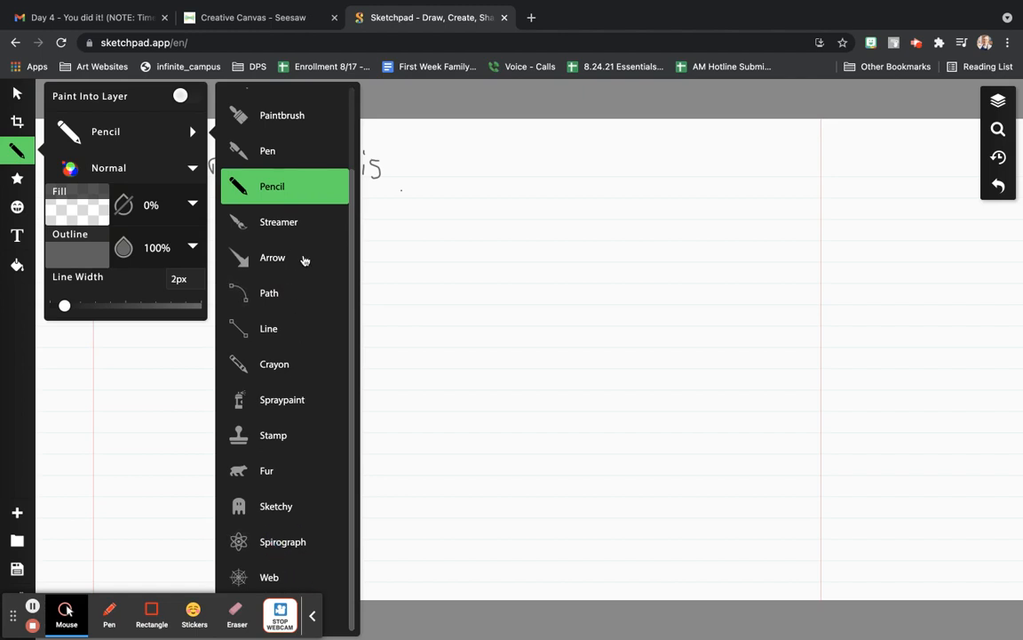
{"action": "scroll", "coordinate": [302, 258], "scroll_direction": "up", "scroll_amount": 2}
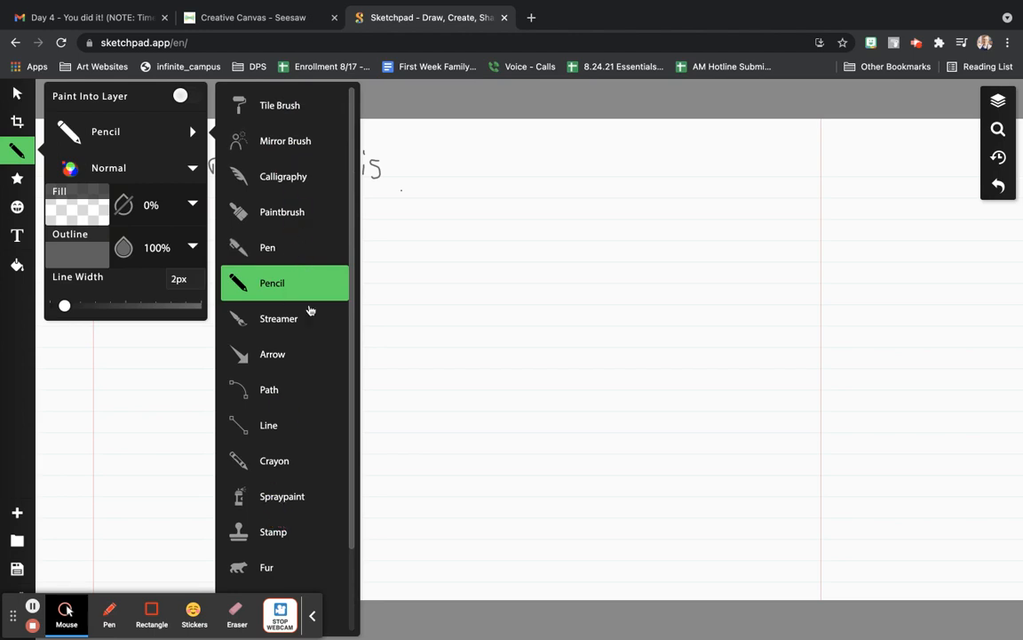
{"action": "scroll", "coordinate": [276, 373], "scroll_direction": "down", "scroll_amount": 2}
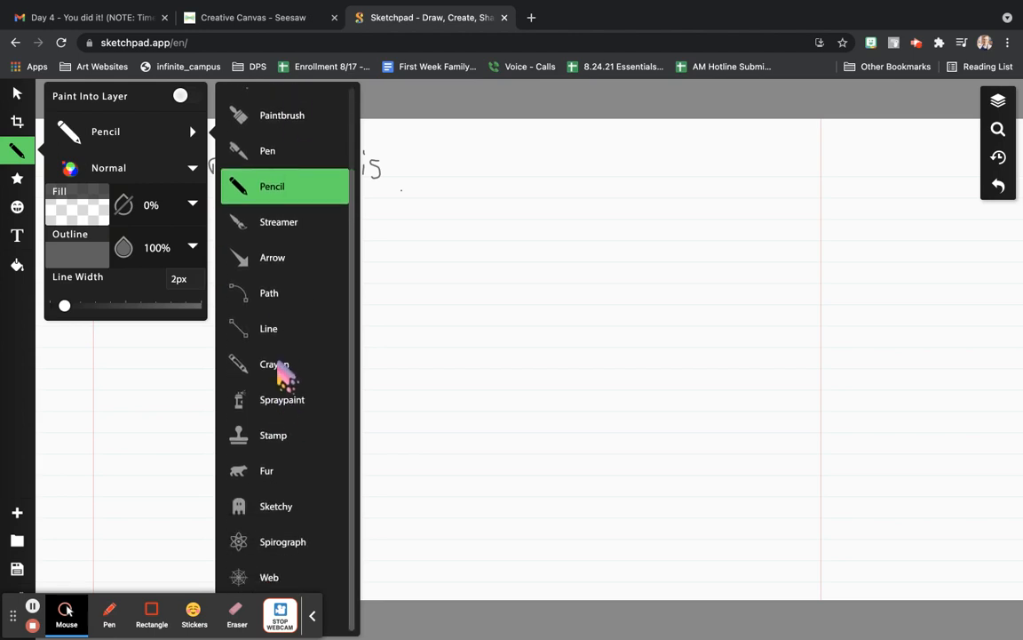
{"action": "left_click", "coordinate": [275, 366]}
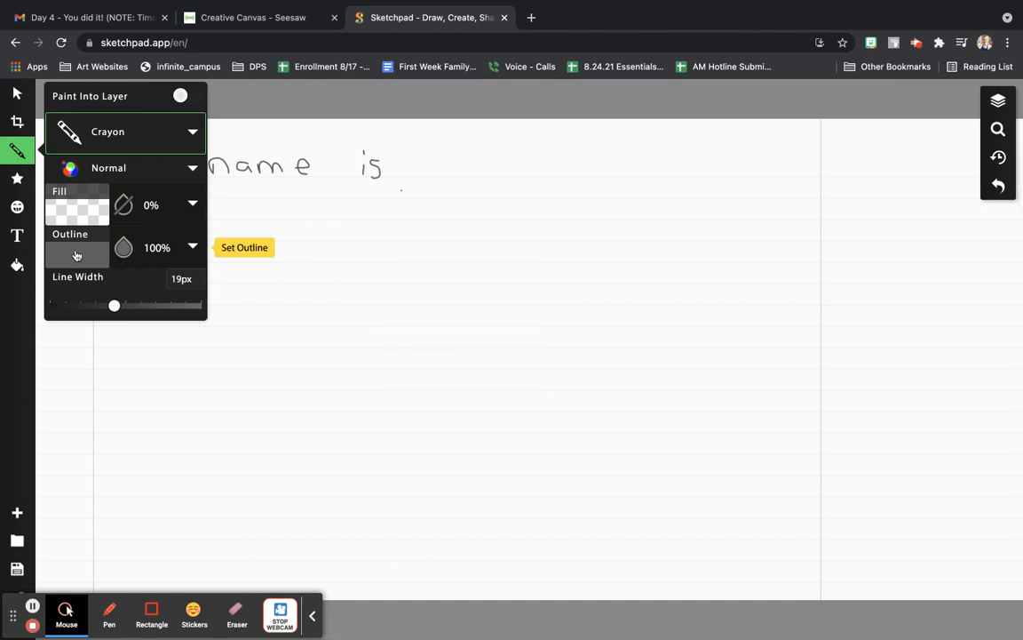
{"action": "left_click", "coordinate": [77, 255]}
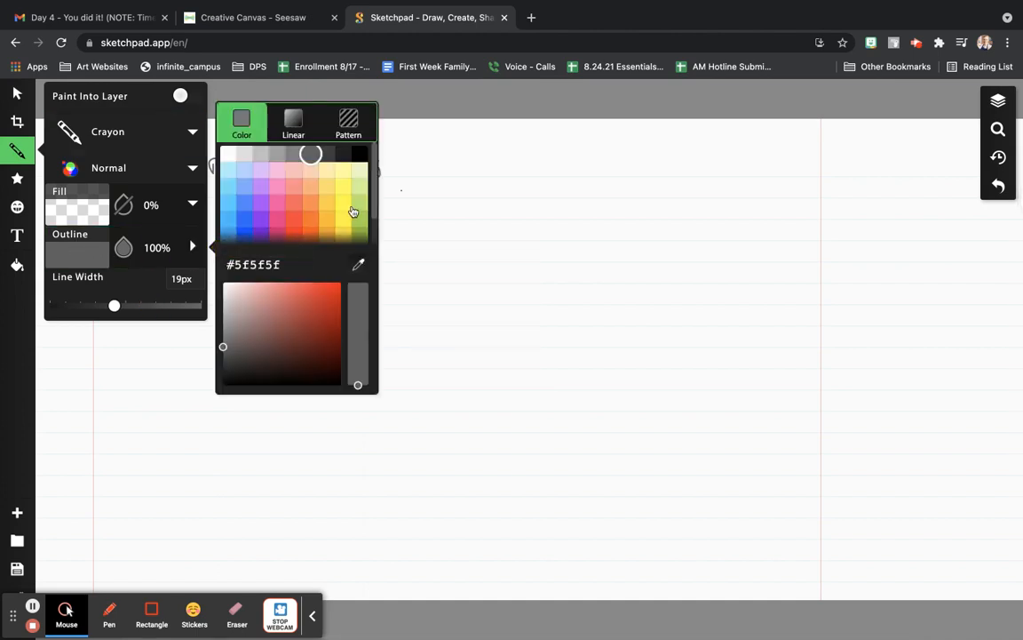
{"action": "left_click", "coordinate": [361, 207]}
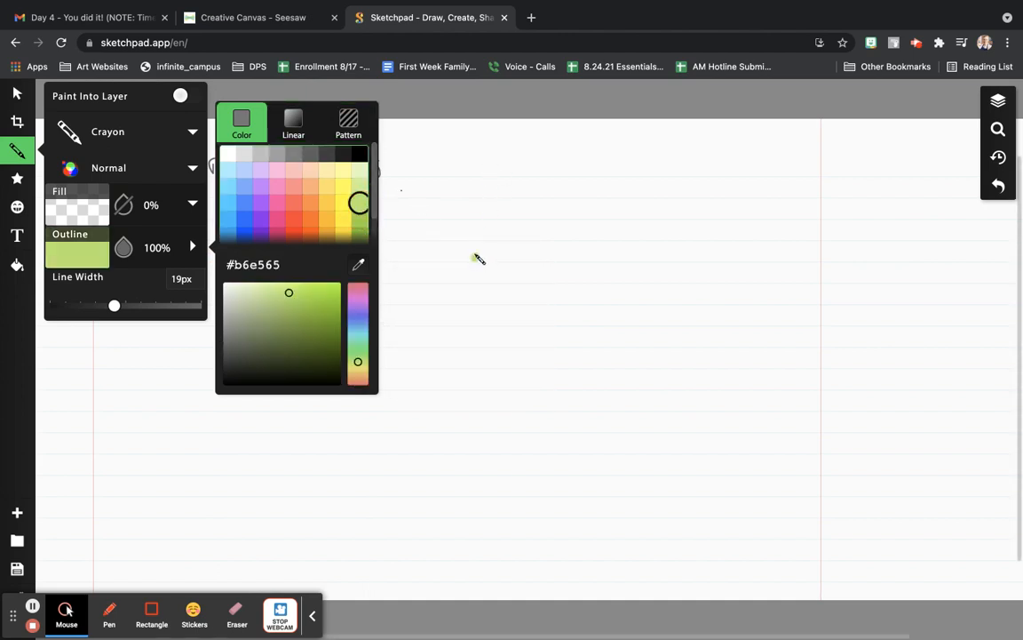
Handwrite the surname in green crayon on the page, below and to the right of "My name is".
{"action": "mouse_move", "coordinate": [419, 295]}
{"action": "left_mouse_down"}
{"action": "mouse_move", "coordinate": [429, 240]}
{"action": "mouse_move", "coordinate": [452, 290]}
{"action": "mouse_move", "coordinate": [434, 275]}
{"action": "mouse_move", "coordinate": [462, 291]}
{"action": "mouse_move", "coordinate": [458, 265]}
{"action": "mouse_move", "coordinate": [481, 287]}
{"action": "mouse_move", "coordinate": [512, 266]}
{"action": "mouse_move", "coordinate": [497, 267]}
{"action": "mouse_move", "coordinate": [497, 285]}
{"action": "mouse_move", "coordinate": [509, 285]}
{"action": "mouse_move", "coordinate": [508, 235]}
{"action": "mouse_move", "coordinate": [519, 289]}
{"action": "mouse_move", "coordinate": [545, 274]}
{"action": "mouse_move", "coordinate": [530, 267]}
{"action": "mouse_move", "coordinate": [535, 287]}
{"action": "mouse_move", "coordinate": [562, 276]}
{"action": "mouse_move", "coordinate": [558, 266]}
{"action": "mouse_move", "coordinate": [561, 290]}
{"action": "mouse_move", "coordinate": [564, 268]}
{"action": "mouse_move", "coordinate": [600, 262]}
{"action": "mouse_move", "coordinate": [594, 272]}
{"action": "mouse_move", "coordinate": [608, 283]}
{"action": "mouse_move", "coordinate": [595, 287]}
{"action": "mouse_move", "coordinate": [620, 275]}
{"action": "mouse_move", "coordinate": [636, 290]}
{"action": "mouse_move", "coordinate": [643, 282]}
{"action": "mouse_move", "coordinate": [631, 263]}
{"action": "mouse_move", "coordinate": [688, 297]}
{"action": "left_mouse_up"}
{"action": "left_click", "coordinate": [510, 237]}
{"action": "left_click", "coordinate": [555, 270]}
{"action": "left_click", "coordinate": [610, 267]}
{"action": "left_click", "coordinate": [659, 266]}
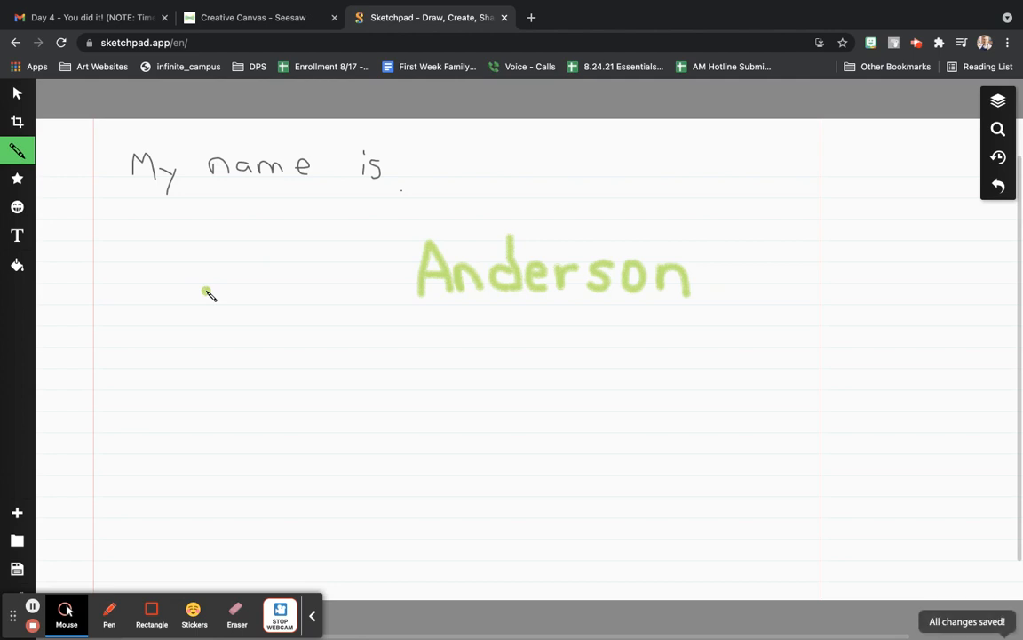
Switch to the Spirograph brush and give its outline a pink pattern.
{"action": "left_click", "coordinate": [16, 152]}
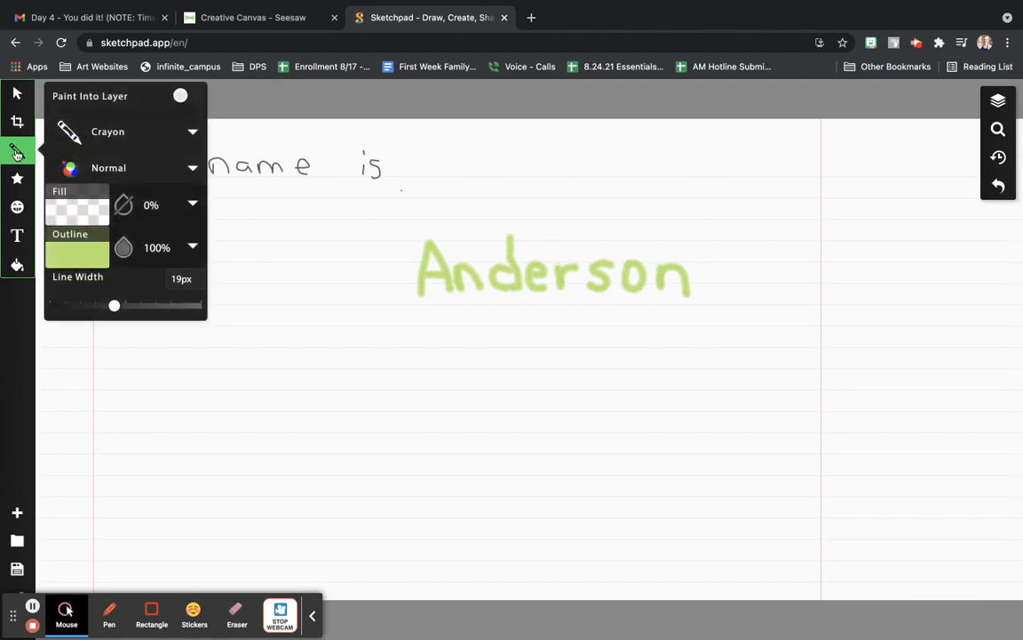
{"action": "left_click", "coordinate": [151, 133]}
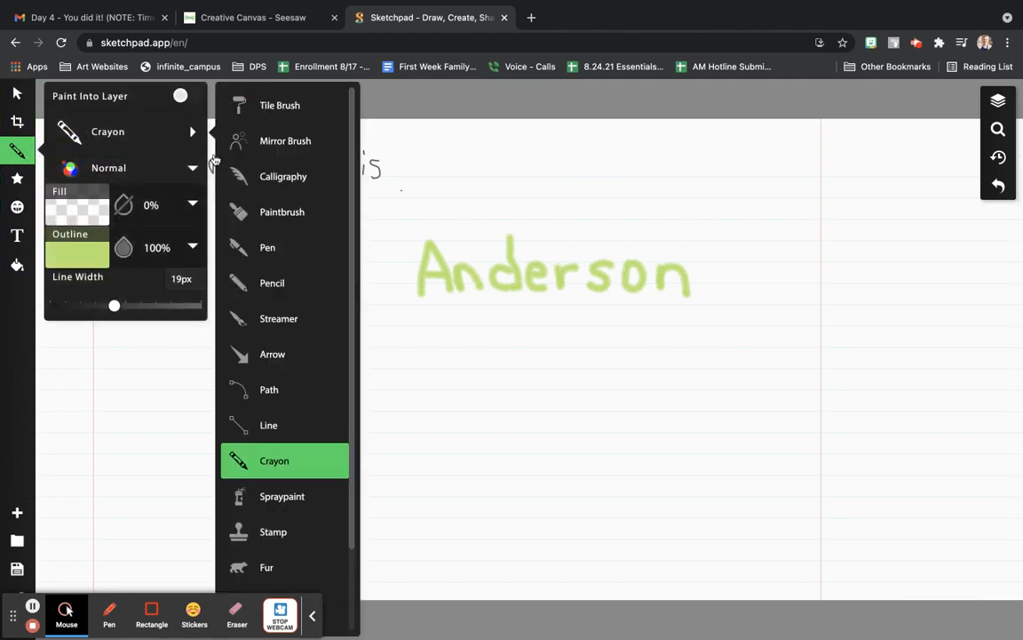
{"action": "scroll", "coordinate": [289, 306], "scroll_direction": "down", "scroll_amount": 3}
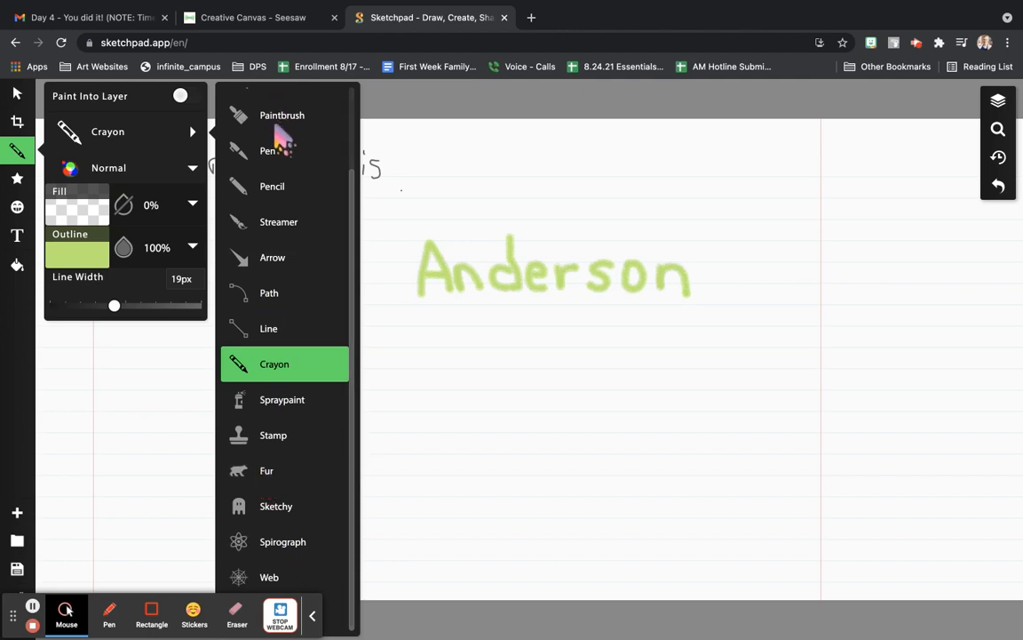
{"action": "scroll", "coordinate": [275, 178], "scroll_direction": "up", "scroll_amount": 3}
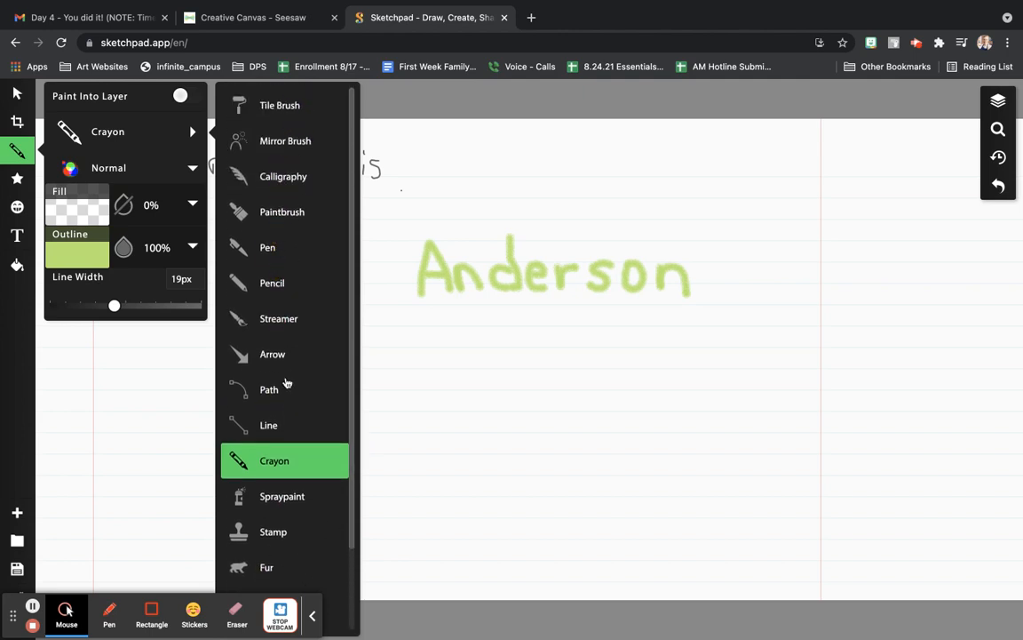
{"action": "scroll", "coordinate": [286, 383], "scroll_direction": "down", "scroll_amount": 3}
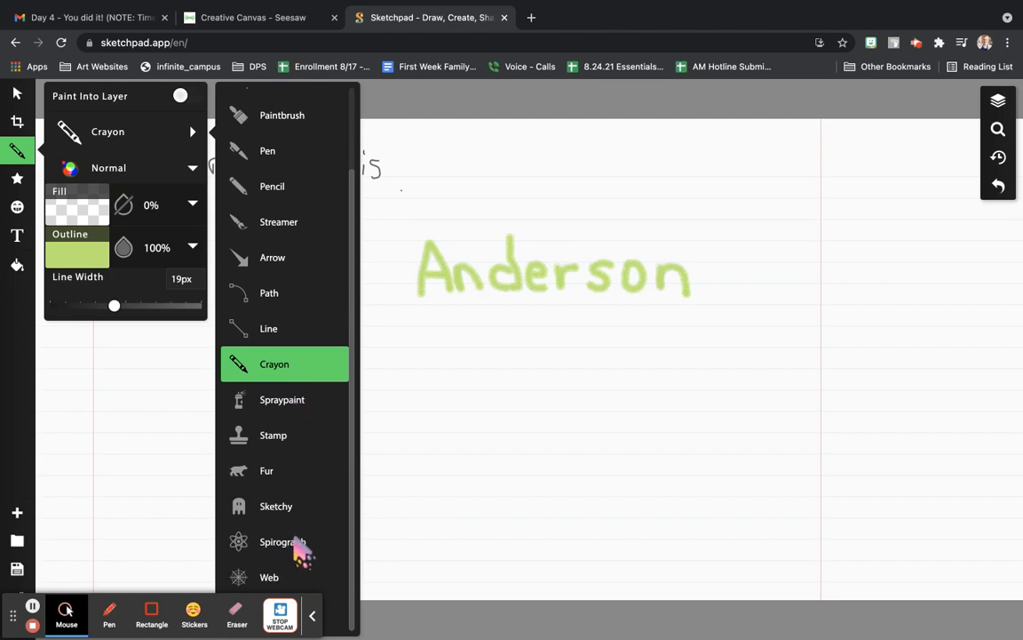
{"action": "left_click", "coordinate": [295, 544]}
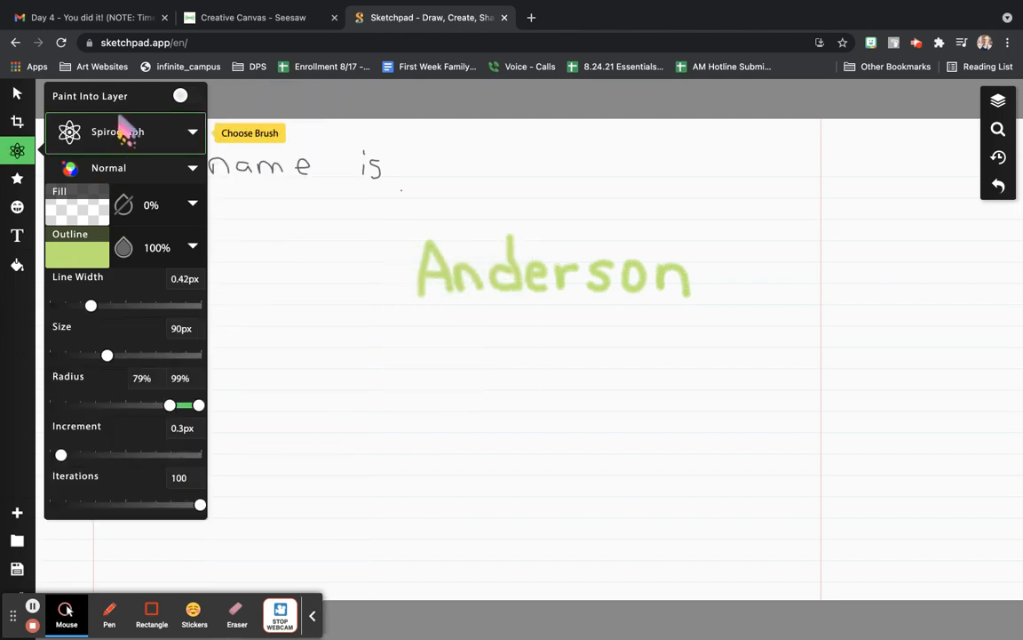
{"action": "left_click", "coordinate": [66, 249]}
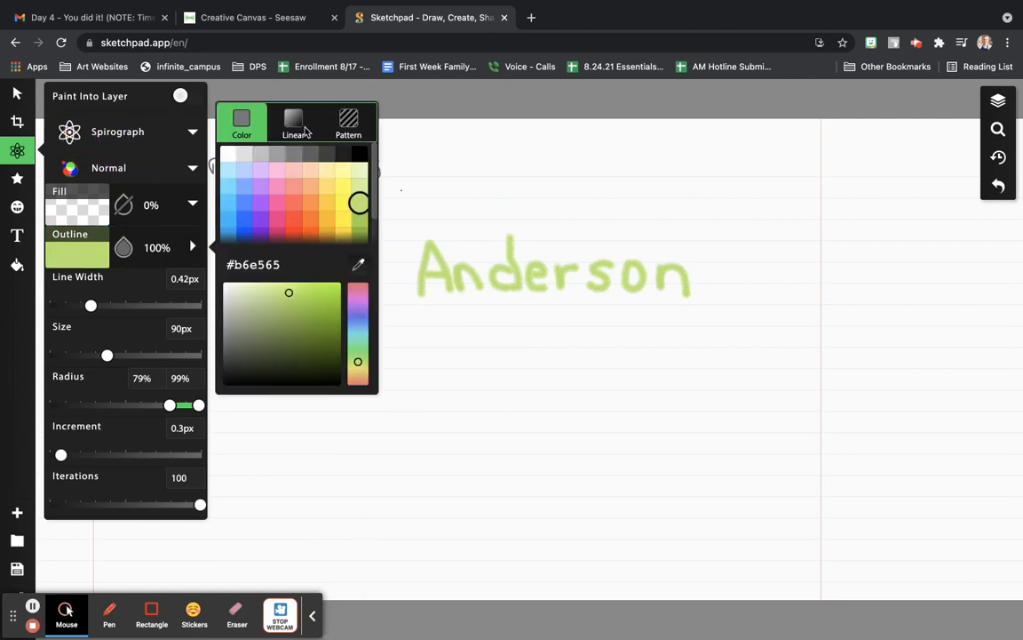
{"action": "left_click", "coordinate": [348, 127]}
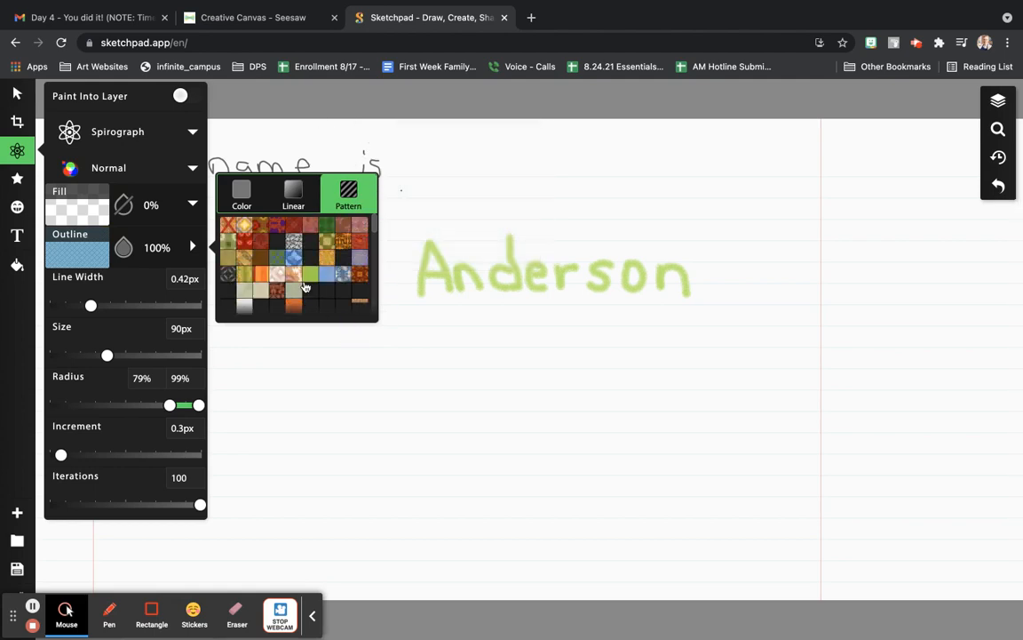
{"action": "scroll", "coordinate": [304, 286], "scroll_direction": "down", "scroll_amount": 4}
{"action": "scroll", "coordinate": [304, 286], "scroll_direction": "down", "scroll_amount": 5}
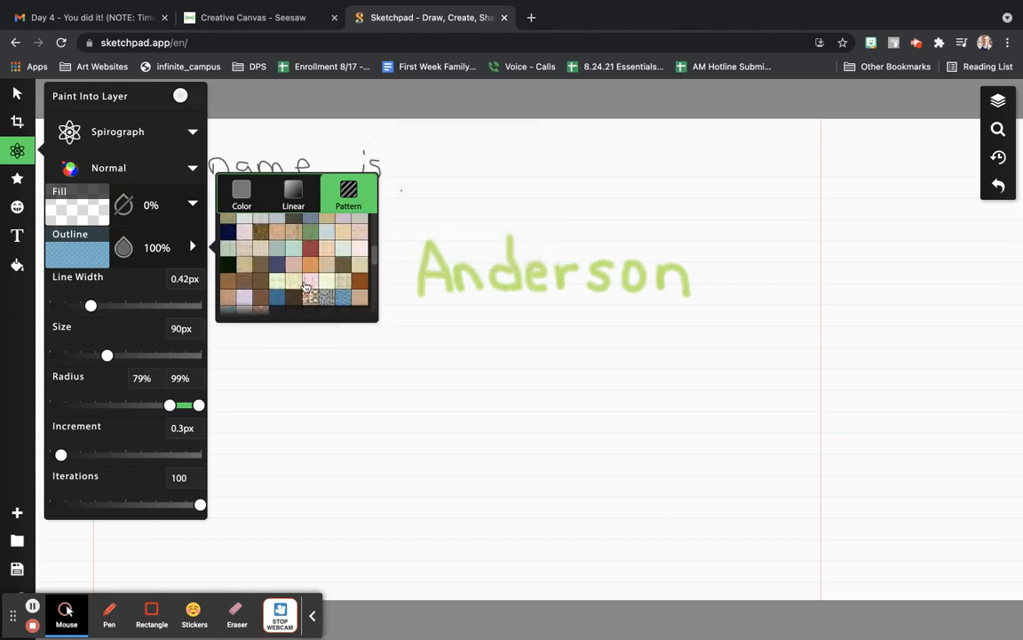
{"action": "left_click", "coordinate": [311, 267]}
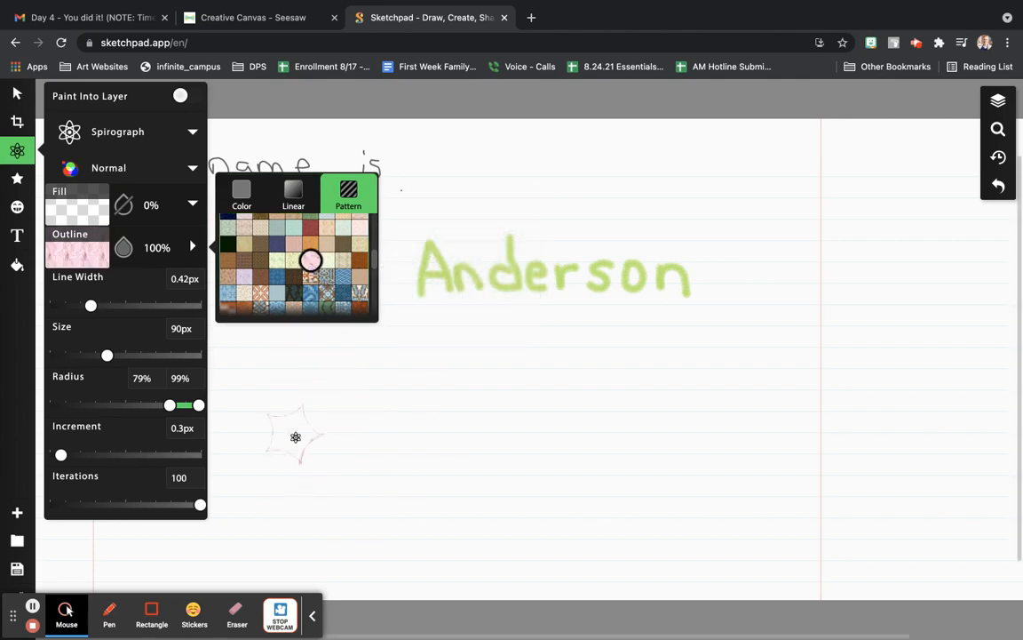
Handwrite the surname in large letters across the middle of the page with the pink-patterned Spirograph brush.
{"action": "mouse_move", "coordinate": [296, 438]}
{"action": "left_mouse_down"}
{"action": "mouse_move", "coordinate": [310, 328]}
{"action": "mouse_move", "coordinate": [344, 377]}
{"action": "mouse_move", "coordinate": [364, 447]}
{"action": "left_mouse_up"}
{"action": "left_click_drag", "start_coordinate": [354, 399], "coordinate": [296, 400]}
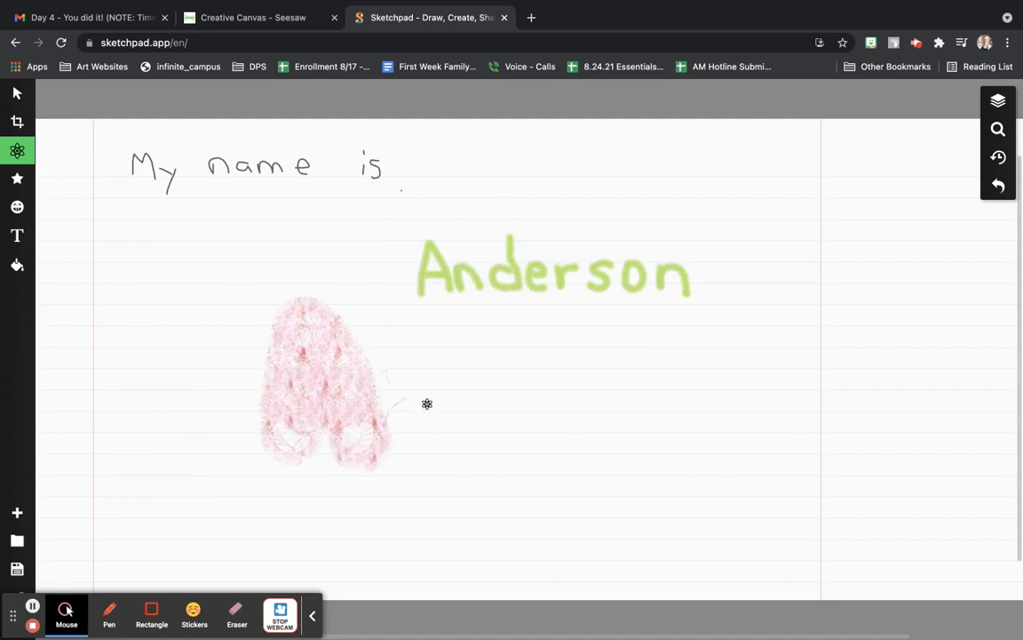
{"action": "mouse_move", "coordinate": [401, 387]}
{"action": "left_mouse_down"}
{"action": "mouse_move", "coordinate": [404, 443]}
{"action": "mouse_move", "coordinate": [406, 396]}
{"action": "mouse_move", "coordinate": [434, 387]}
{"action": "mouse_move", "coordinate": [450, 456]}
{"action": "left_mouse_up"}
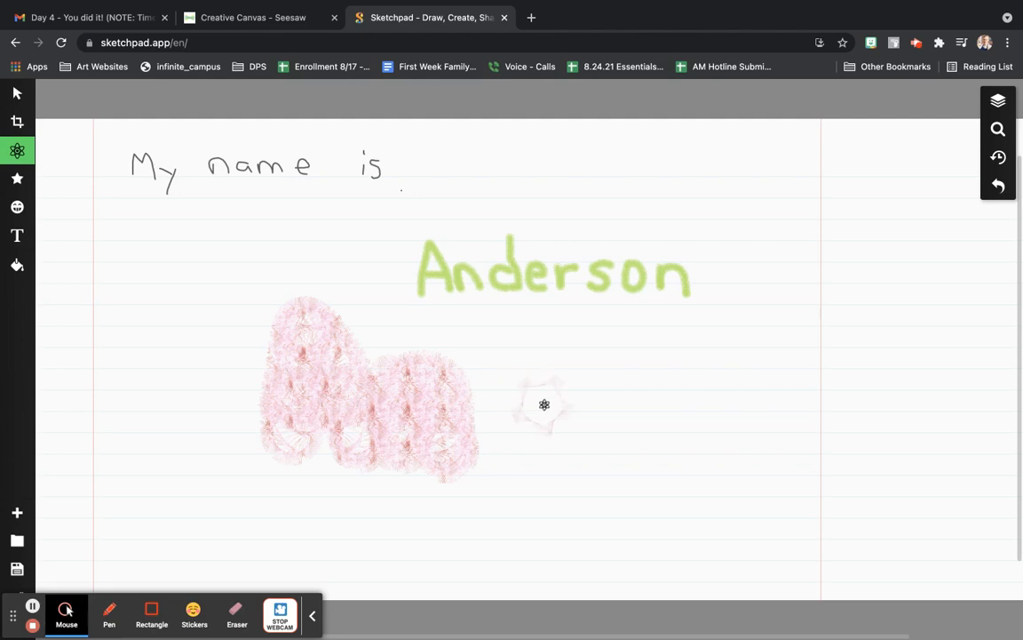
{"action": "mouse_move", "coordinate": [545, 405]}
{"action": "left_mouse_down"}
{"action": "mouse_move", "coordinate": [481, 417]}
{"action": "mouse_move", "coordinate": [507, 460]}
{"action": "mouse_move", "coordinate": [548, 441]}
{"action": "left_mouse_up"}
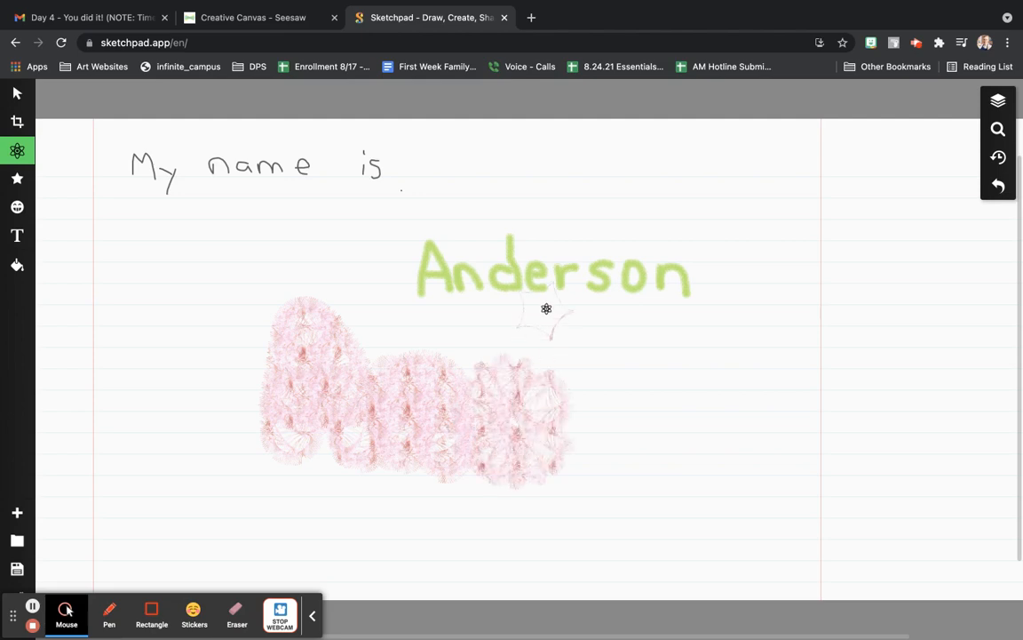
{"action": "left_click_drag", "start_coordinate": [552, 311], "coordinate": [574, 463]}
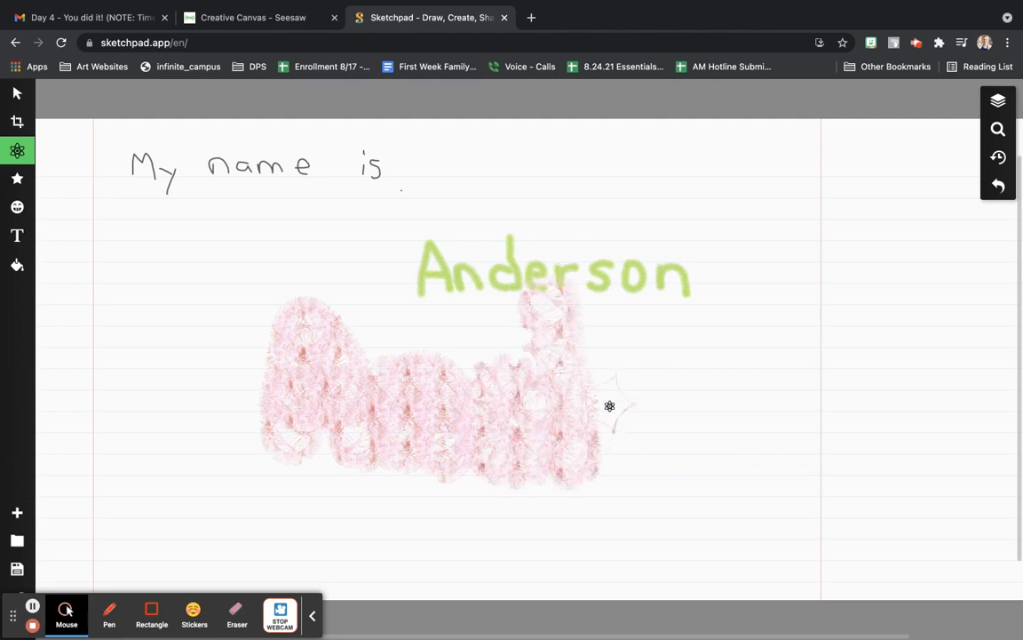
{"action": "mouse_move", "coordinate": [609, 406]}
{"action": "left_mouse_down"}
{"action": "mouse_move", "coordinate": [669, 400]}
{"action": "mouse_move", "coordinate": [653, 365]}
{"action": "mouse_move", "coordinate": [604, 373]}
{"action": "mouse_move", "coordinate": [614, 446]}
{"action": "mouse_move", "coordinate": [641, 463]}
{"action": "mouse_move", "coordinate": [670, 454]}
{"action": "mouse_move", "coordinate": [717, 386]}
{"action": "mouse_move", "coordinate": [700, 367]}
{"action": "mouse_move", "coordinate": [709, 476]}
{"action": "mouse_move", "coordinate": [710, 375]}
{"action": "mouse_move", "coordinate": [766, 376]}
{"action": "left_mouse_up"}
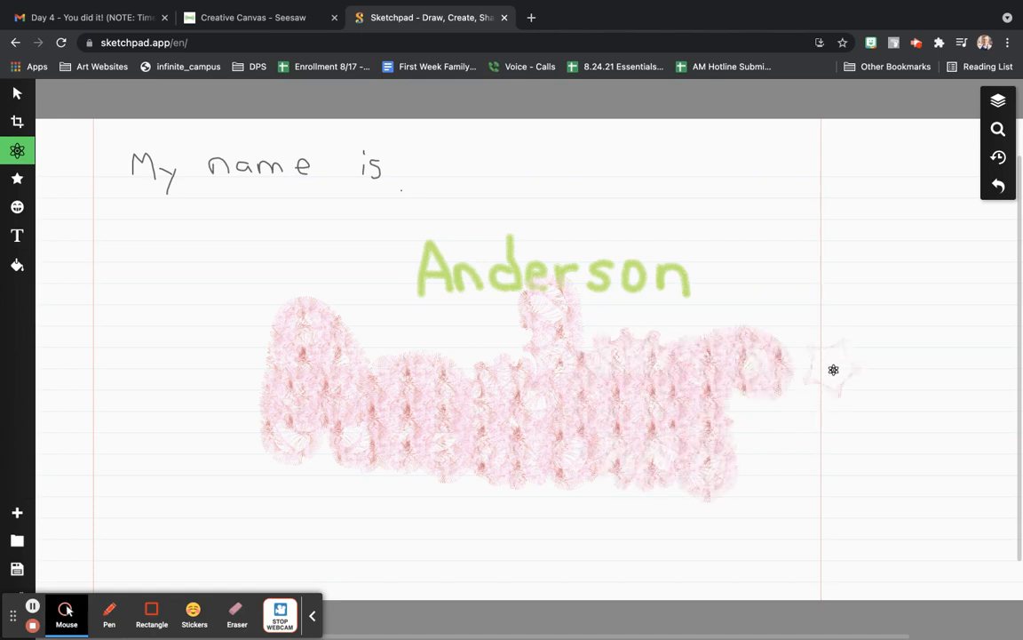
{"action": "mouse_move", "coordinate": [833, 369]}
{"action": "left_mouse_down"}
{"action": "mouse_move", "coordinate": [791, 402]}
{"action": "mouse_move", "coordinate": [827, 451]}
{"action": "mouse_move", "coordinate": [779, 455]}
{"action": "mouse_move", "coordinate": [863, 432]}
{"action": "left_mouse_up"}
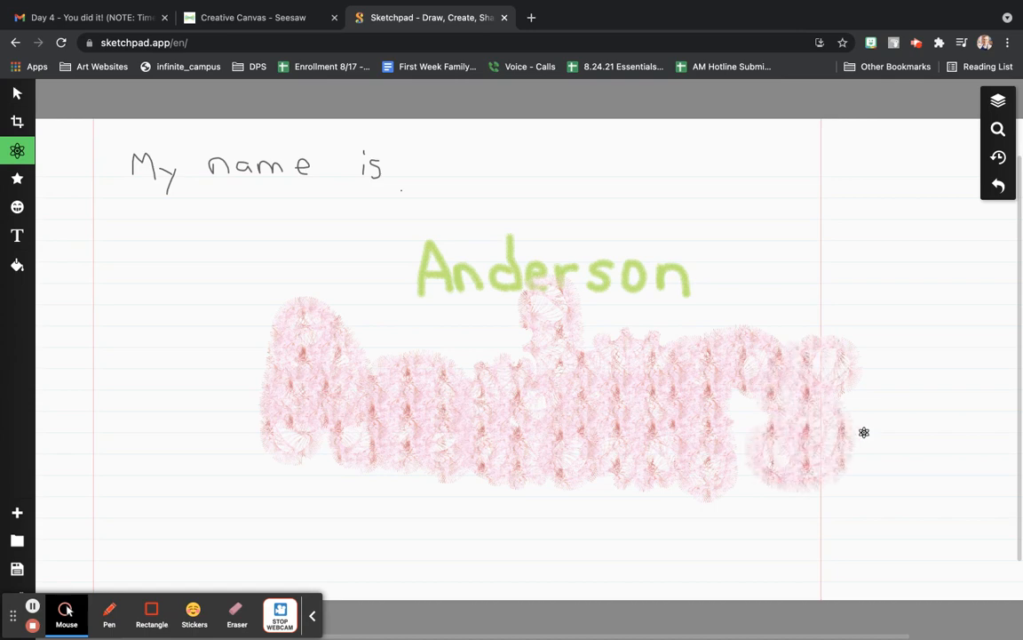
{"action": "mouse_move", "coordinate": [873, 376]}
{"action": "left_mouse_down"}
{"action": "mouse_move", "coordinate": [896, 447]}
{"action": "mouse_move", "coordinate": [911, 421]}
{"action": "mouse_move", "coordinate": [881, 372]}
{"action": "left_mouse_up"}
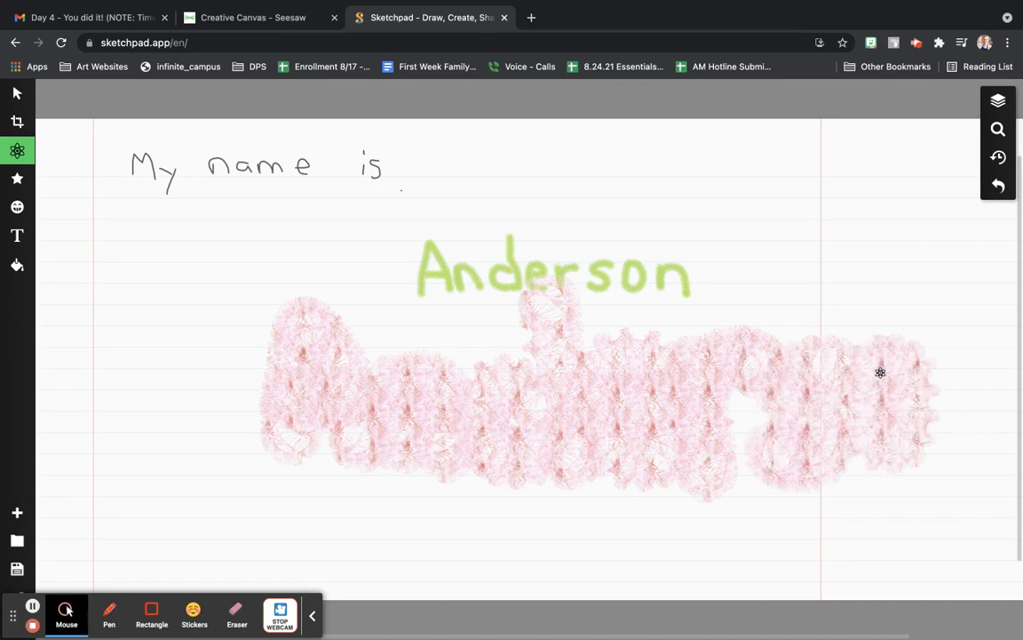
{"action": "mouse_move", "coordinate": [942, 362]}
{"action": "left_mouse_down"}
{"action": "mouse_move", "coordinate": [937, 468]}
{"action": "mouse_move", "coordinate": [929, 381]}
{"action": "mouse_move", "coordinate": [961, 369]}
{"action": "mouse_move", "coordinate": [985, 379]}
{"action": "mouse_move", "coordinate": [996, 462]}
{"action": "left_mouse_up"}
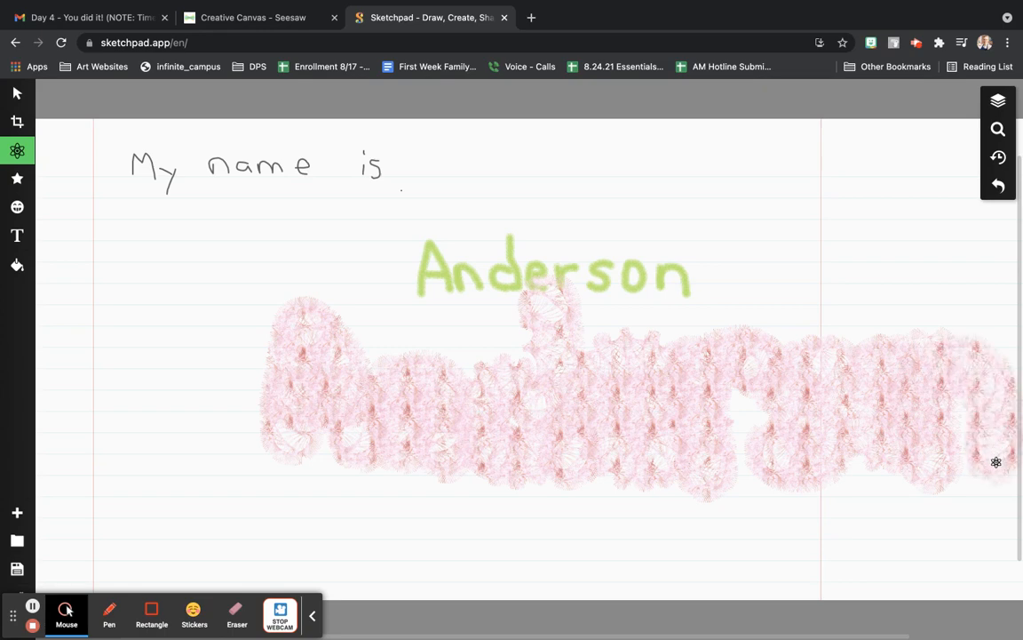
Select all the pink Spirograph strokes of the surname and group them into one object.
{"action": "left_click", "coordinate": [18, 95]}
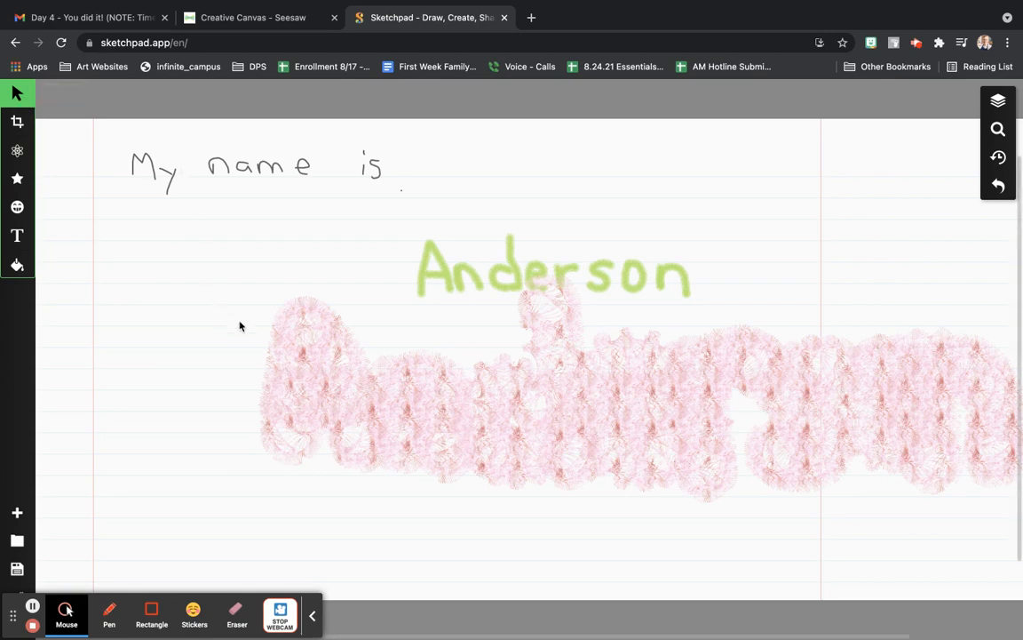
{"action": "left_click", "coordinate": [211, 402]}
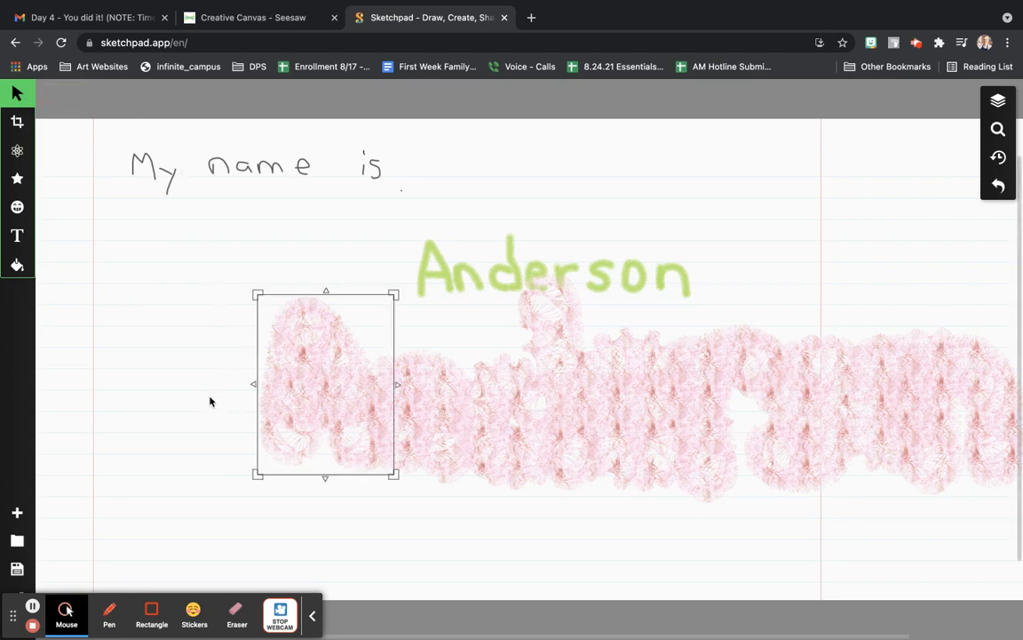
{"action": "mouse_move", "coordinate": [210, 401]}
{"action": "left_mouse_down"}
{"action": "mouse_move", "coordinate": [576, 418]}
{"action": "mouse_move", "coordinate": [791, 403]}
{"action": "mouse_move", "coordinate": [993, 411]}
{"action": "left_mouse_up"}
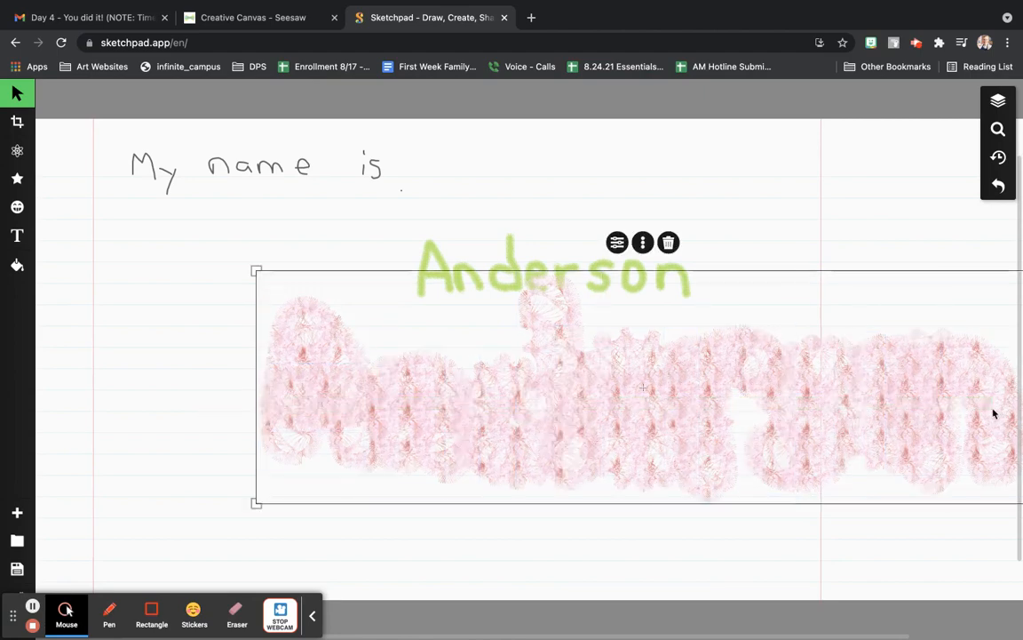
{"action": "right_click", "coordinate": [618, 421]}
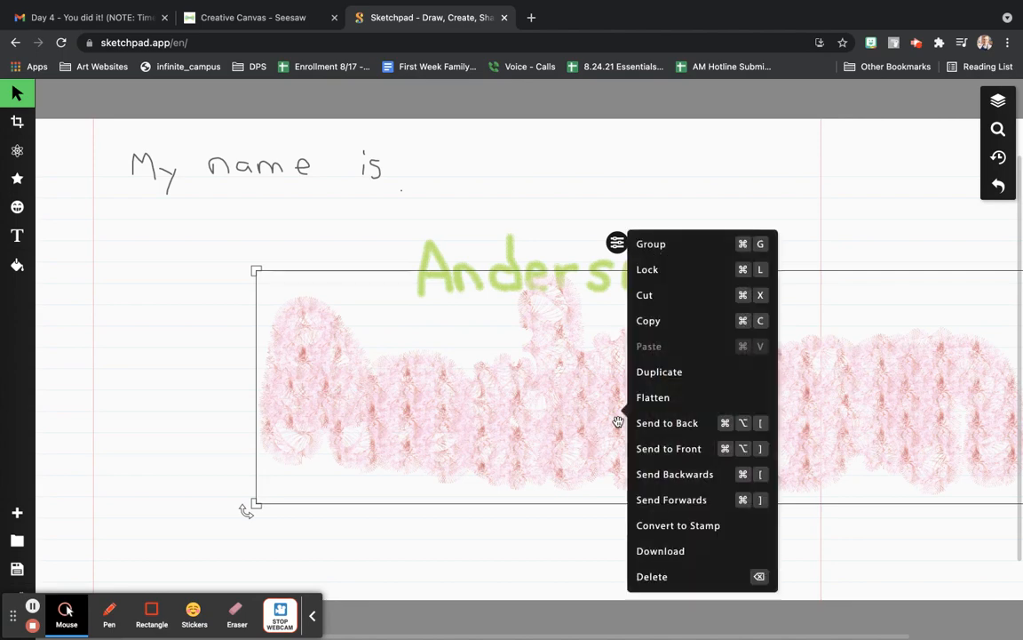
{"action": "left_click", "coordinate": [671, 253]}
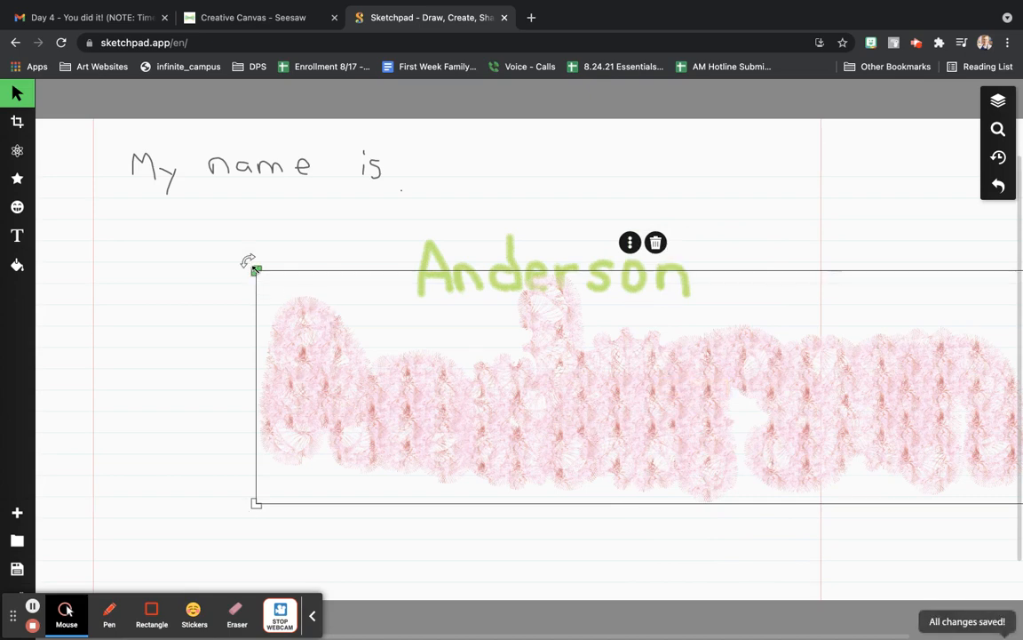
Shrink the pink surname group and place it just below "My name is", beside the page's margin line.
{"action": "mouse_move", "coordinate": [253, 268]}
{"action": "left_mouse_down"}
{"action": "mouse_move", "coordinate": [293, 293]}
{"action": "mouse_move", "coordinate": [533, 380]}
{"action": "mouse_move", "coordinate": [607, 402]}
{"action": "mouse_move", "coordinate": [684, 404]}
{"action": "mouse_move", "coordinate": [832, 446]}
{"action": "left_mouse_up"}
{"action": "mouse_move", "coordinate": [930, 474]}
{"action": "left_mouse_down"}
{"action": "mouse_move", "coordinate": [936, 487]}
{"action": "mouse_move", "coordinate": [548, 450]}
{"action": "mouse_move", "coordinate": [197, 348]}
{"action": "mouse_move", "coordinate": [213, 270]}
{"action": "mouse_move", "coordinate": [208, 276]}
{"action": "left_mouse_up"}
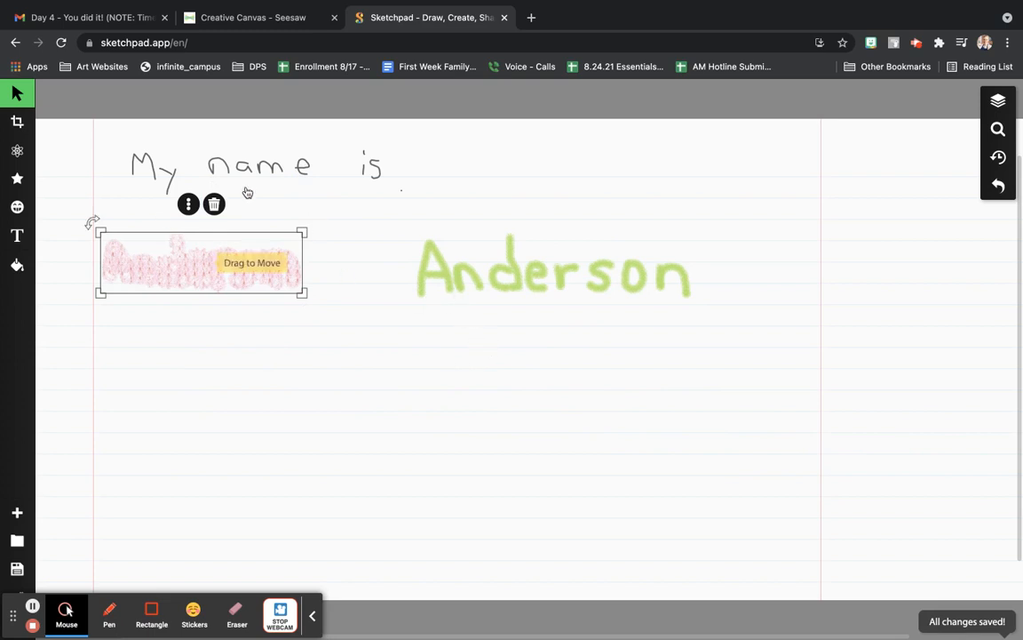
Move the main stroke of the green surname's first letter out to the page's far margin line and back into place.
{"action": "left_click", "coordinate": [424, 280]}
{"action": "mouse_move", "coordinate": [424, 280]}
{"action": "left_mouse_down"}
{"action": "mouse_move", "coordinate": [436, 413]}
{"action": "mouse_move", "coordinate": [662, 336]}
{"action": "mouse_move", "coordinate": [623, 325]}
{"action": "mouse_move", "coordinate": [804, 243]}
{"action": "left_mouse_up"}
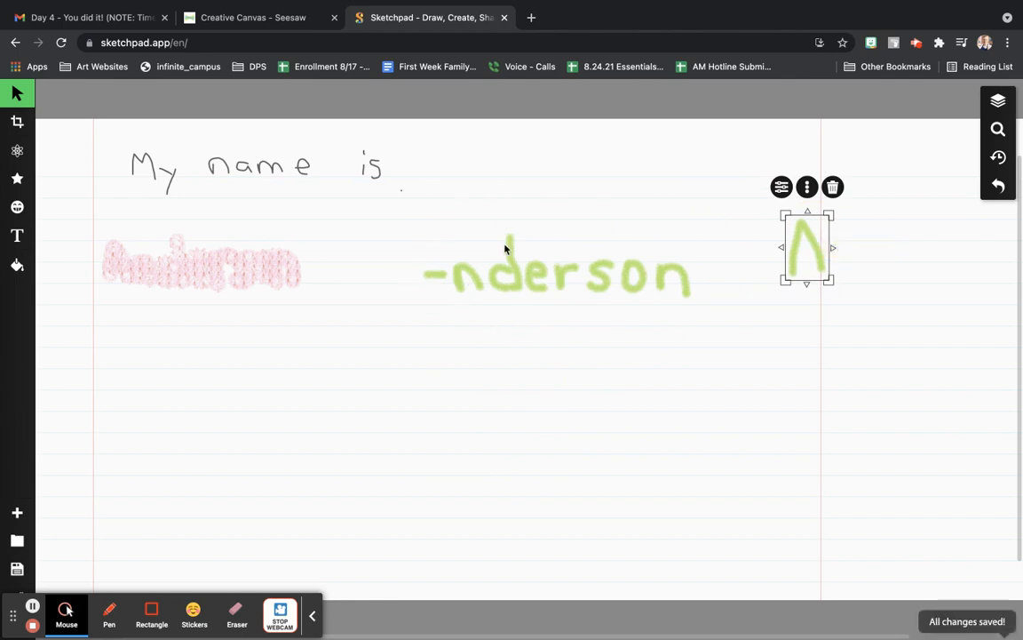
{"action": "mouse_move", "coordinate": [806, 259]}
{"action": "left_mouse_down"}
{"action": "mouse_move", "coordinate": [533, 271]}
{"action": "mouse_move", "coordinate": [418, 293]}
{"action": "mouse_move", "coordinate": [429, 279]}
{"action": "left_mouse_up"}
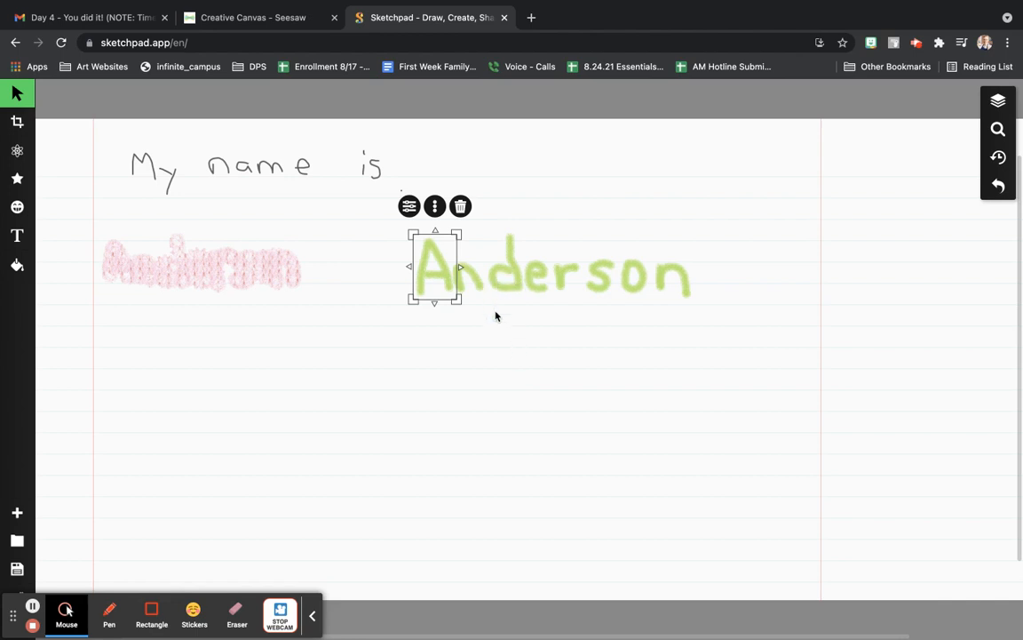
Move the round stroke of the green surname's third letter below the word and back, and undo the last moves.
{"action": "left_click", "coordinate": [503, 282]}
{"action": "mouse_move", "coordinate": [502, 283]}
{"action": "left_mouse_down"}
{"action": "mouse_move", "coordinate": [502, 346]}
{"action": "mouse_move", "coordinate": [512, 356]}
{"action": "left_mouse_up"}
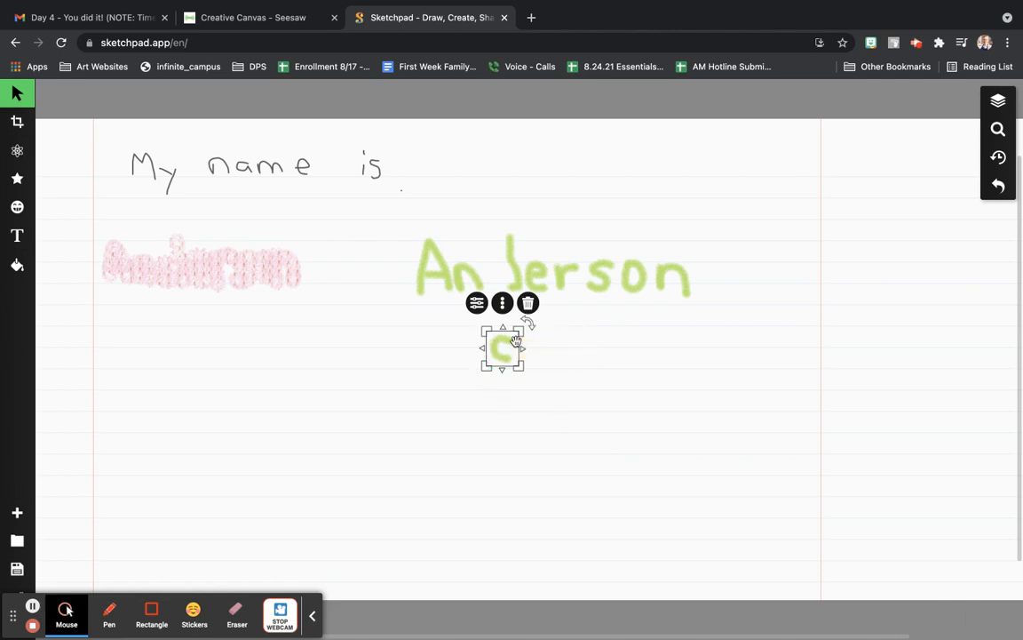
{"action": "left_click_drag", "start_coordinate": [504, 349], "coordinate": [505, 279]}
{"action": "left_click", "coordinate": [644, 387]}
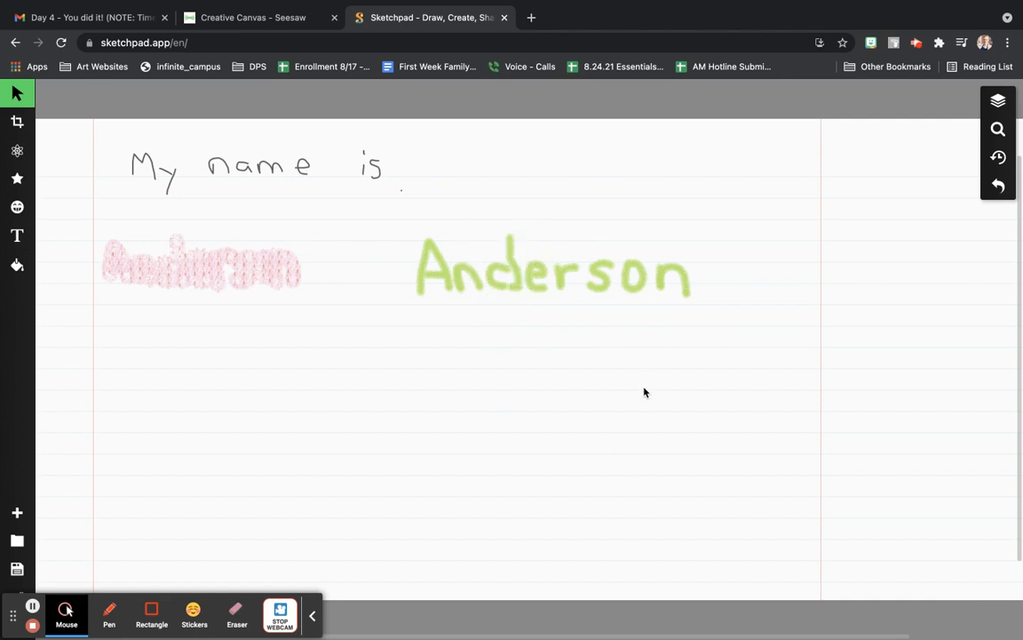
{"action": "key", "text": "super+z"}
{"action": "key", "text": "super+z"}
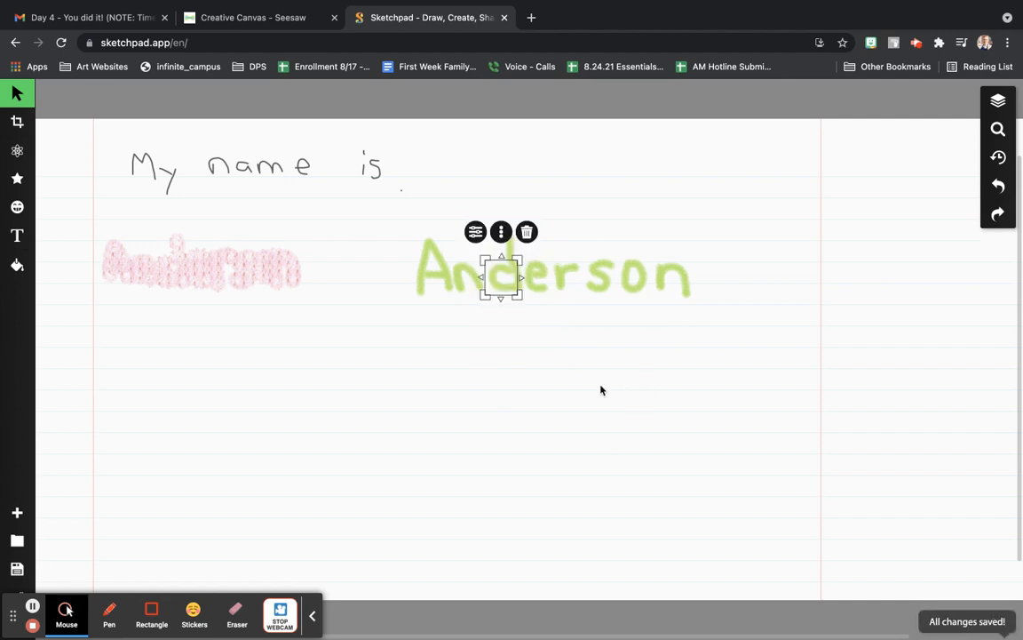
{"action": "left_click", "coordinate": [723, 403]}
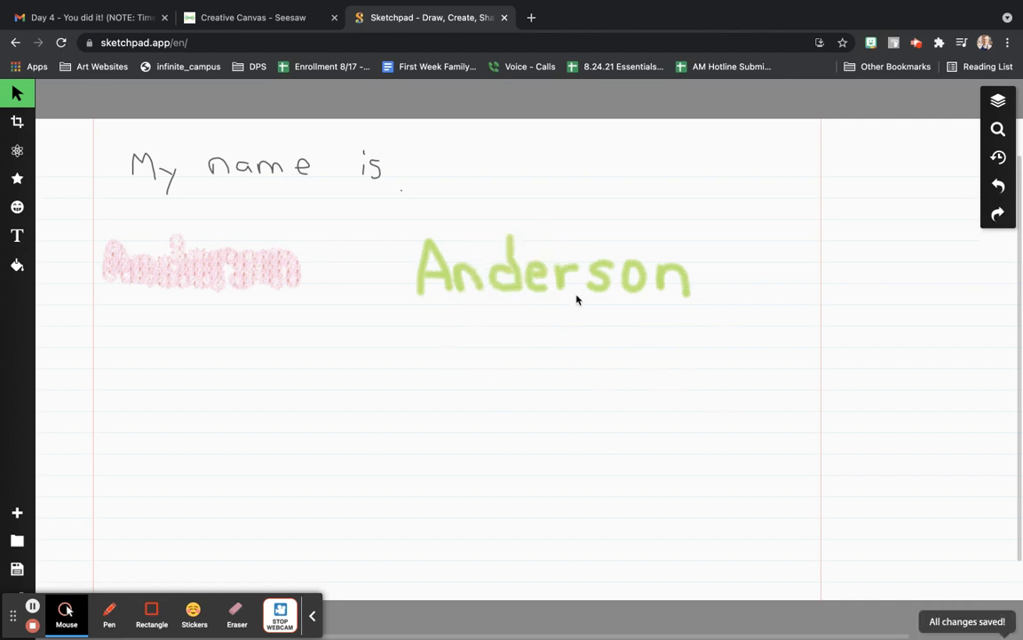
Select all the strokes of the green crayon surname and group them into one object.
{"action": "left_click", "coordinate": [434, 289]}
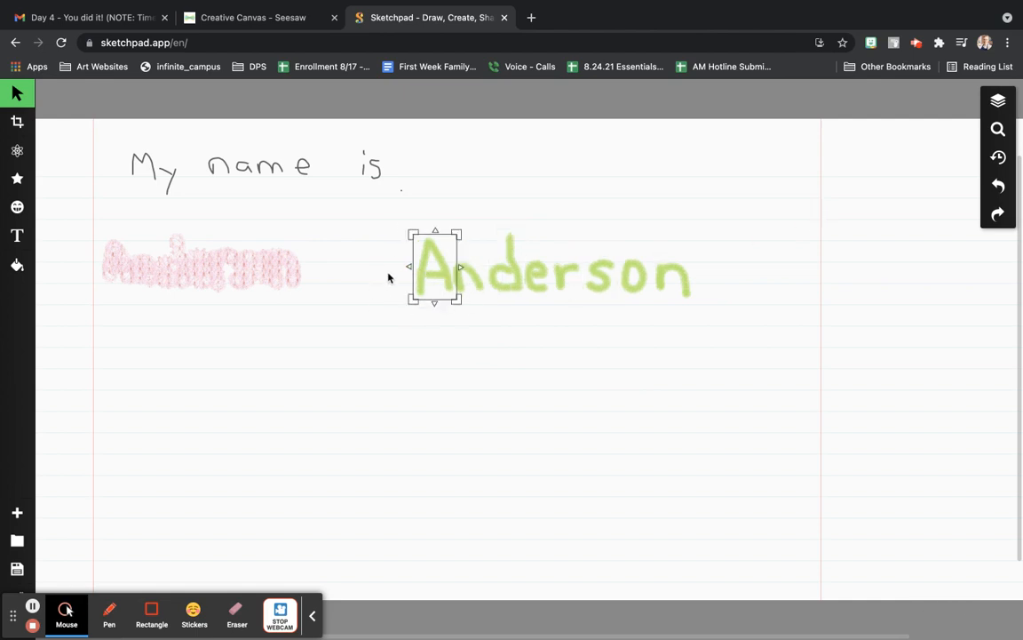
{"action": "mouse_move", "coordinate": [388, 276]}
{"action": "left_mouse_down"}
{"action": "mouse_move", "coordinate": [692, 283]}
{"action": "mouse_move", "coordinate": [705, 302]}
{"action": "left_mouse_up"}
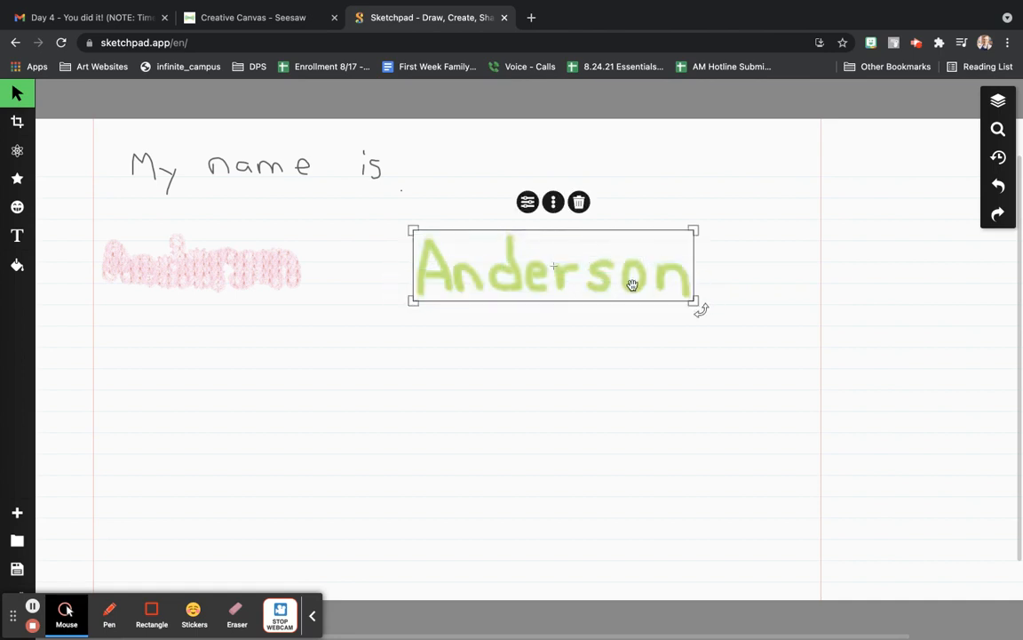
{"action": "right_click", "coordinate": [605, 267]}
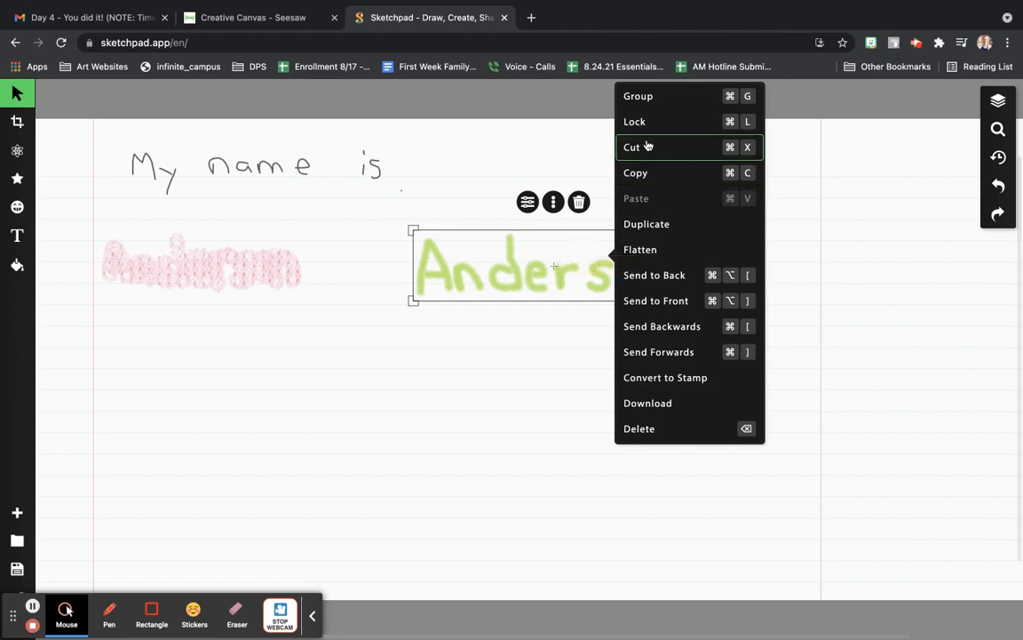
{"action": "left_click", "coordinate": [639, 101]}
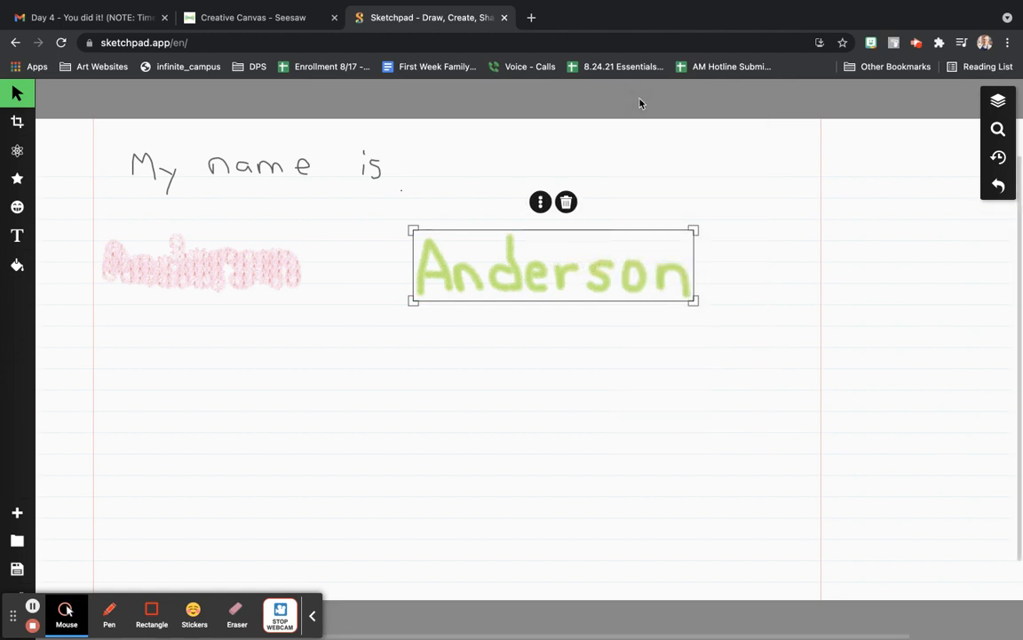
Shrink the green surname group and place it at the end of the "My name is" line.
{"action": "left_click_drag", "start_coordinate": [411, 228], "coordinate": [482, 271]}
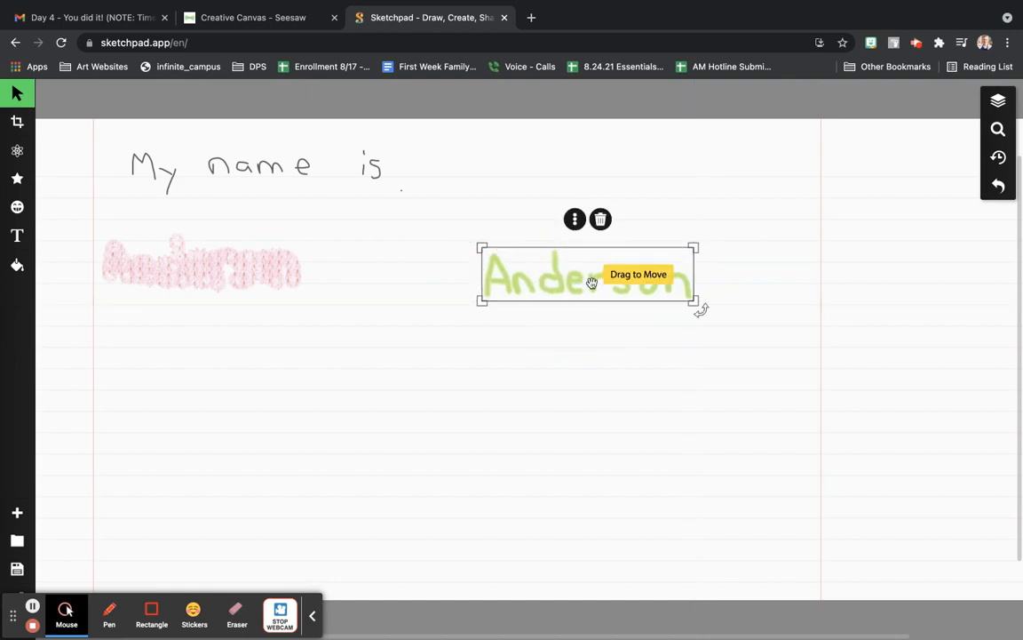
{"action": "left_click_drag", "start_coordinate": [592, 283], "coordinate": [570, 191]}
Switch the brush to Crayon and give its outline the pink pattern.
{"action": "left_click", "coordinate": [21, 160]}
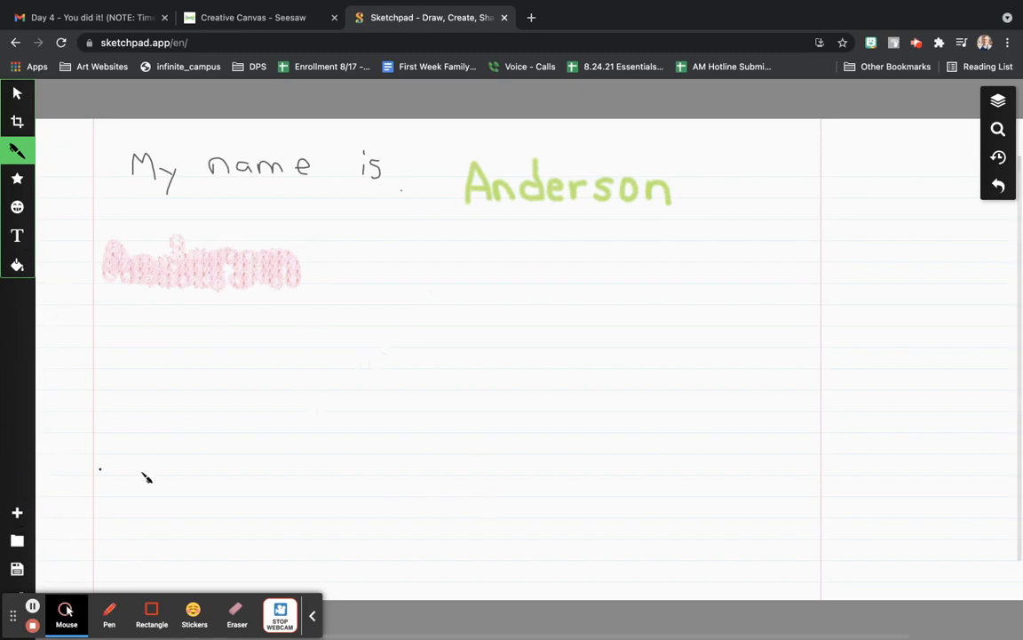
{"action": "left_click", "coordinate": [18, 156]}
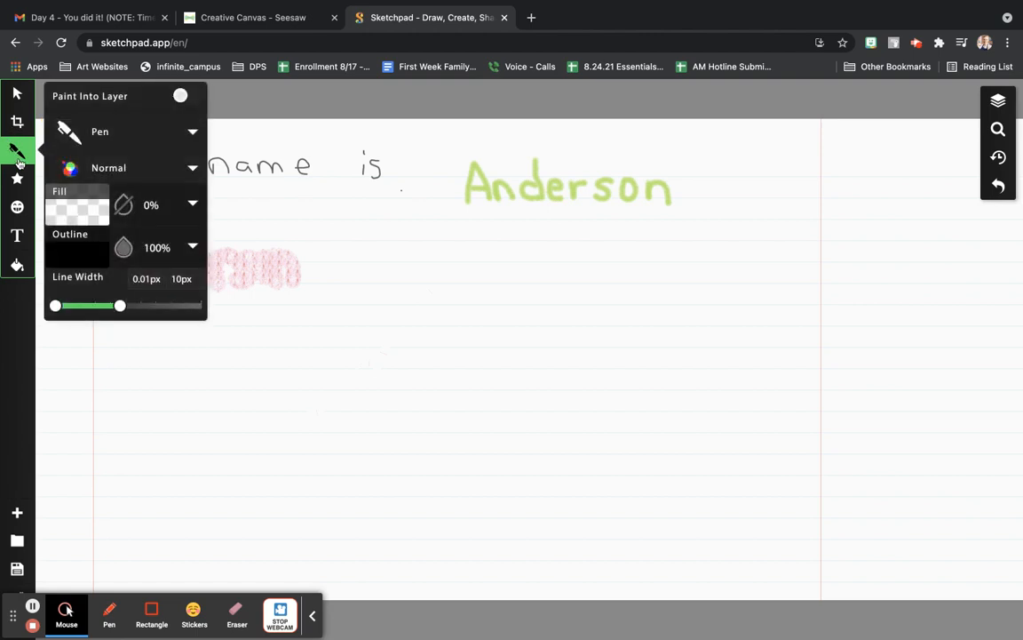
{"action": "left_click", "coordinate": [160, 142]}
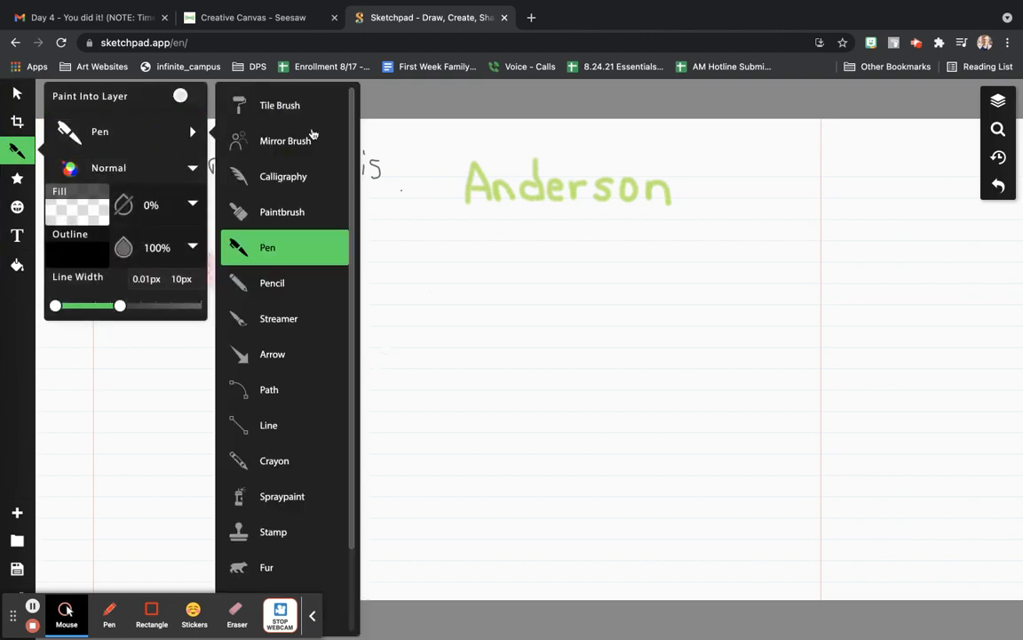
{"action": "scroll", "coordinate": [289, 396], "scroll_direction": "down", "scroll_amount": 2}
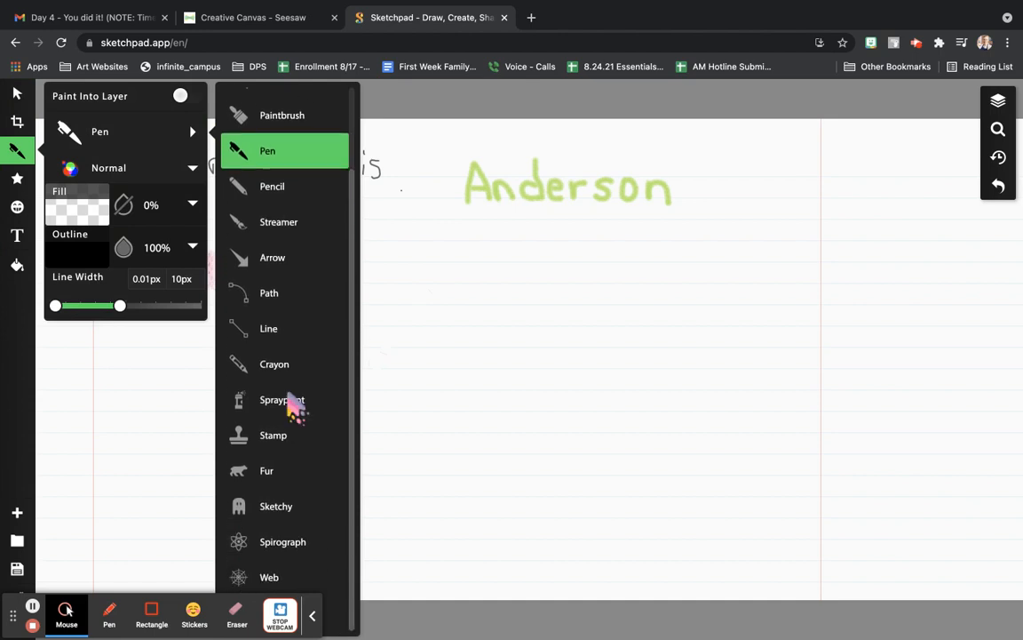
{"action": "left_click", "coordinate": [275, 366]}
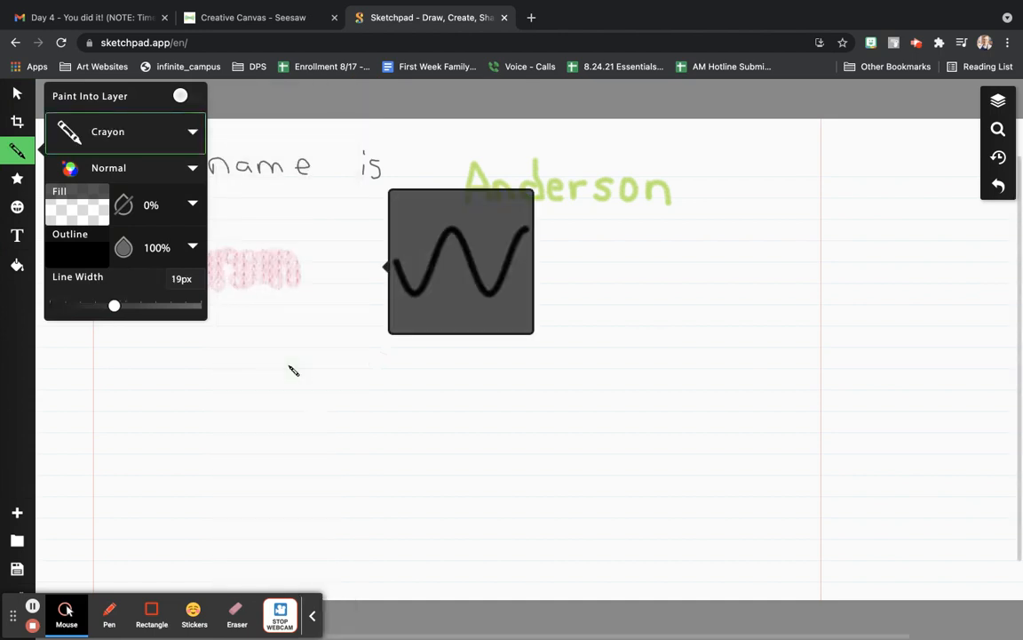
{"action": "left_click", "coordinate": [69, 258]}
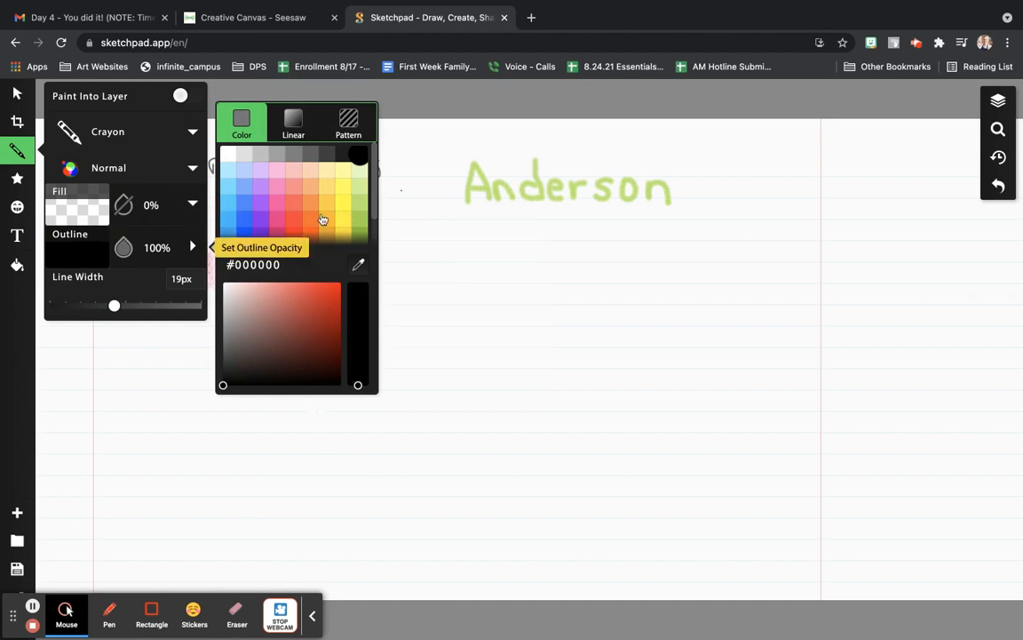
{"action": "left_click", "coordinate": [351, 132]}
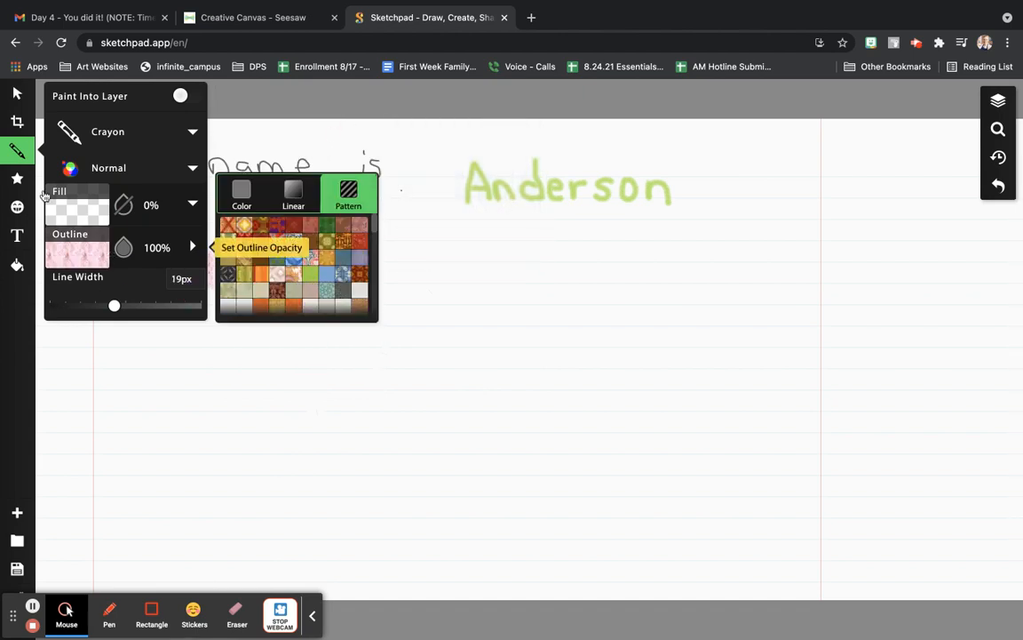
Select the round stroke of the green surname's third letter and open its object options.
{"action": "left_click", "coordinate": [17, 93]}
{"action": "left_click", "coordinate": [121, 248]}
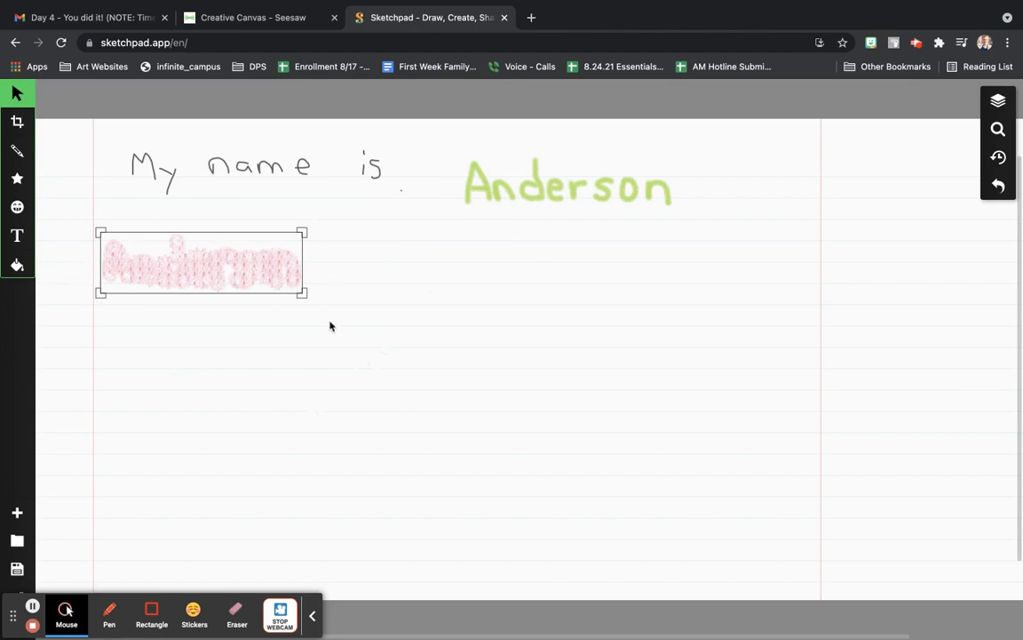
{"action": "left_click", "coordinate": [516, 195]}
{"action": "right_click", "coordinate": [519, 191]}
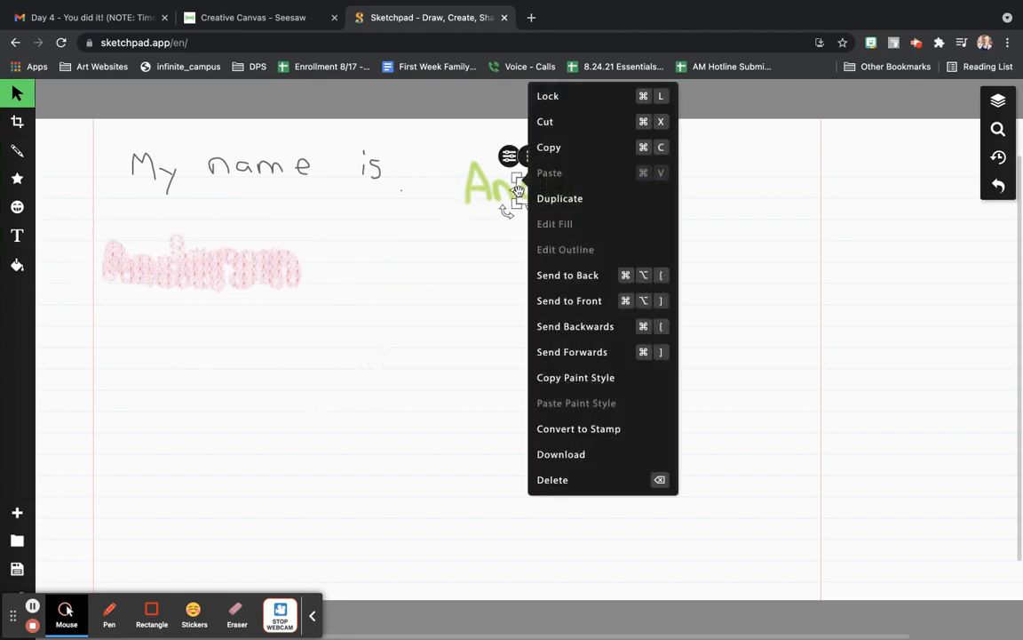